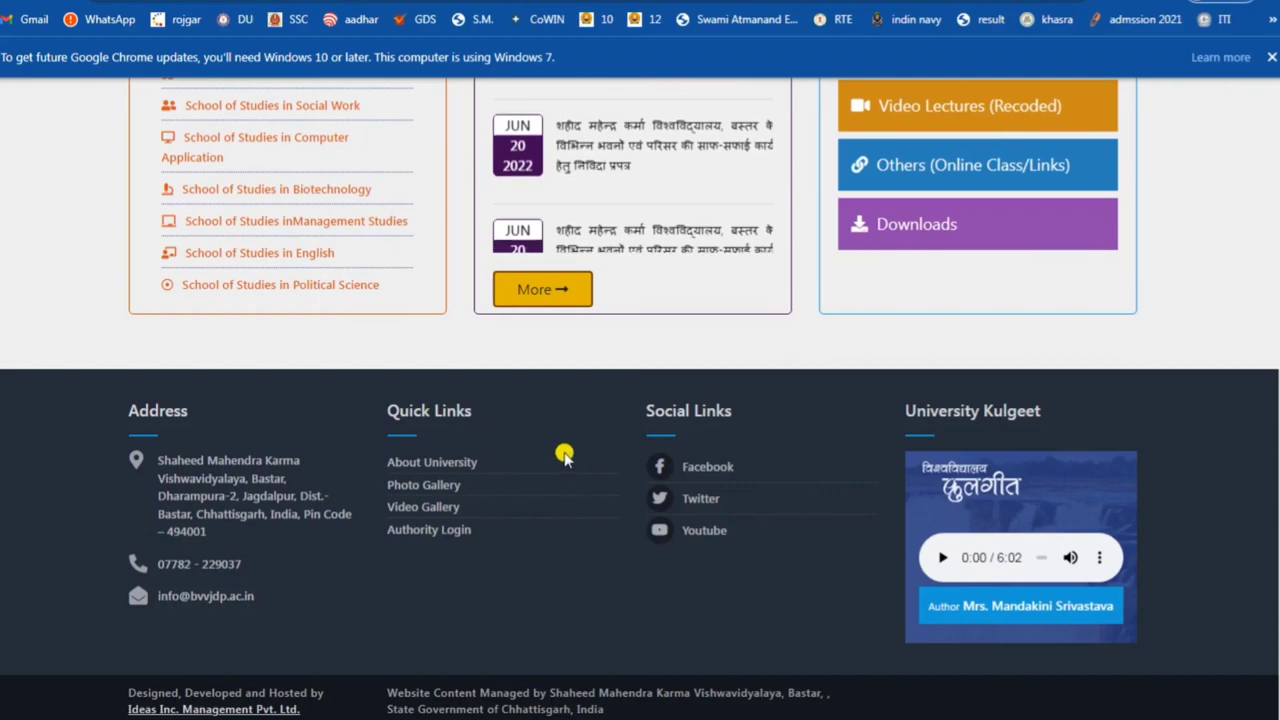
Open the university's Online Exam Form portal from the Examination section of the website.
{"action": "scroll", "coordinate": [568, 460], "scroll_direction": "up", "scroll_amount": 15}
{"action": "scroll", "coordinate": [565, 455], "scroll_direction": "up", "scroll_amount": 10}
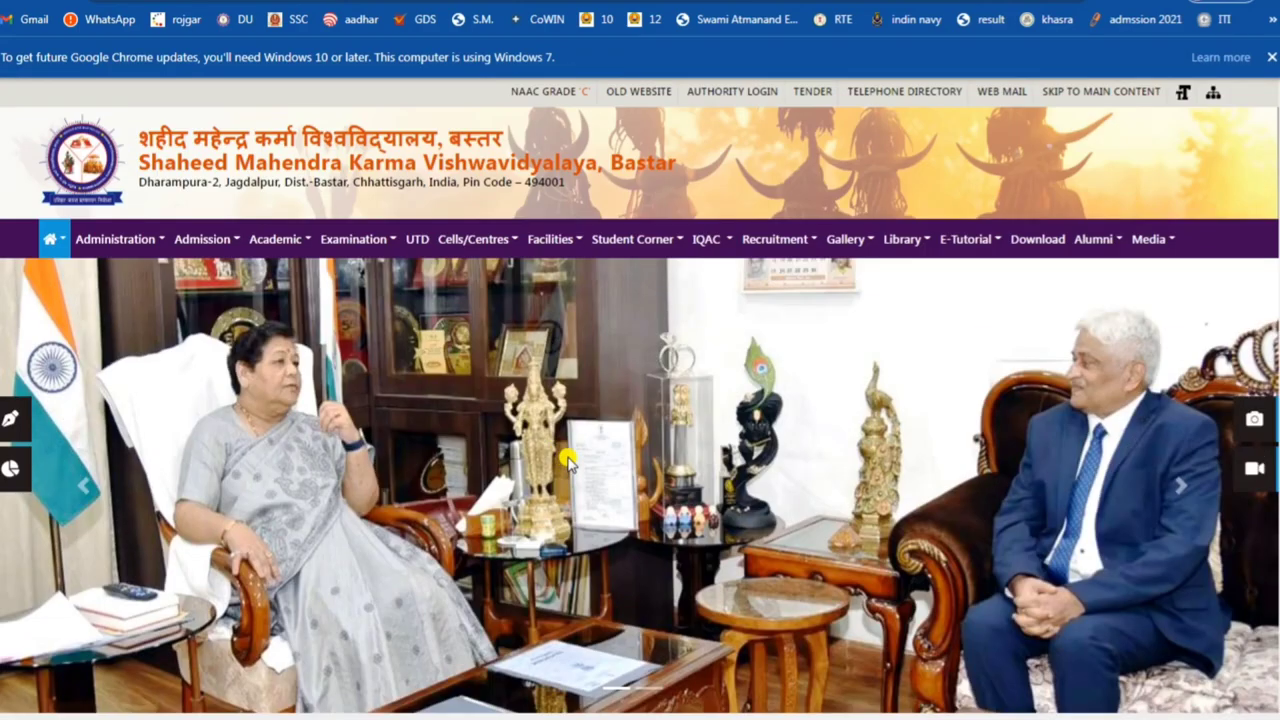
{"action": "mouse_move", "coordinate": [306, 246]}
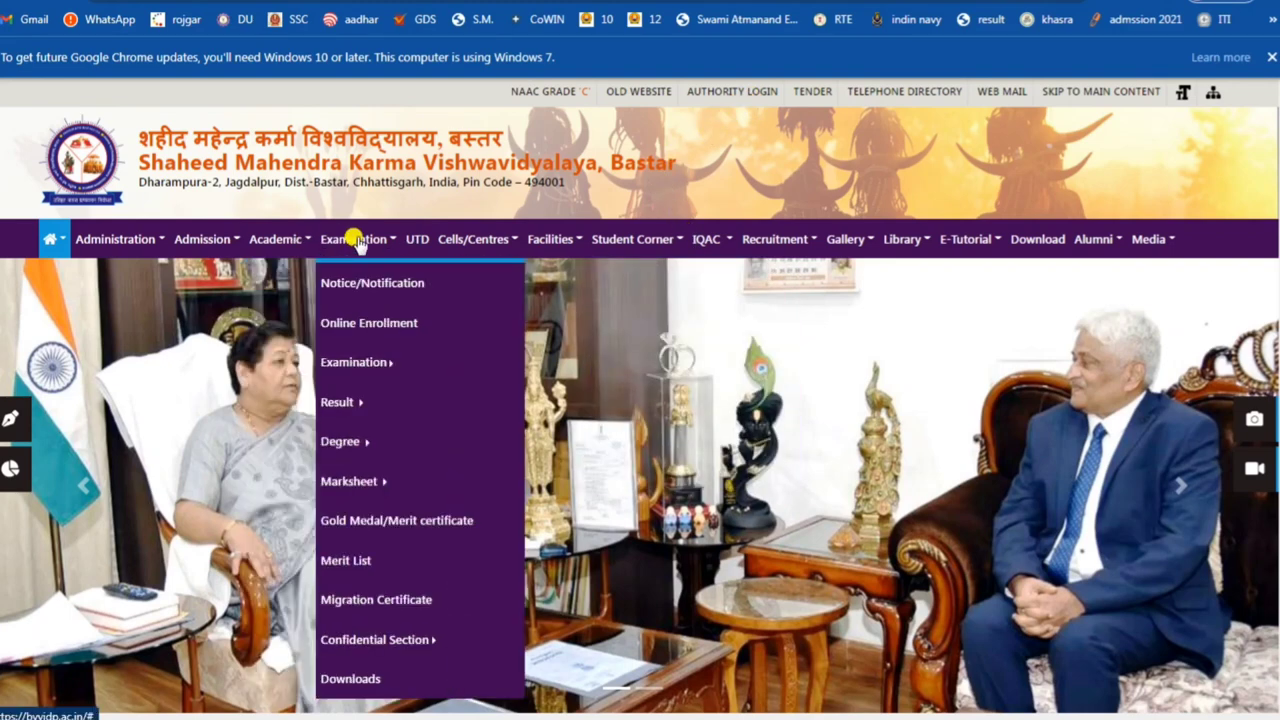
{"action": "mouse_move", "coordinate": [344, 358]}
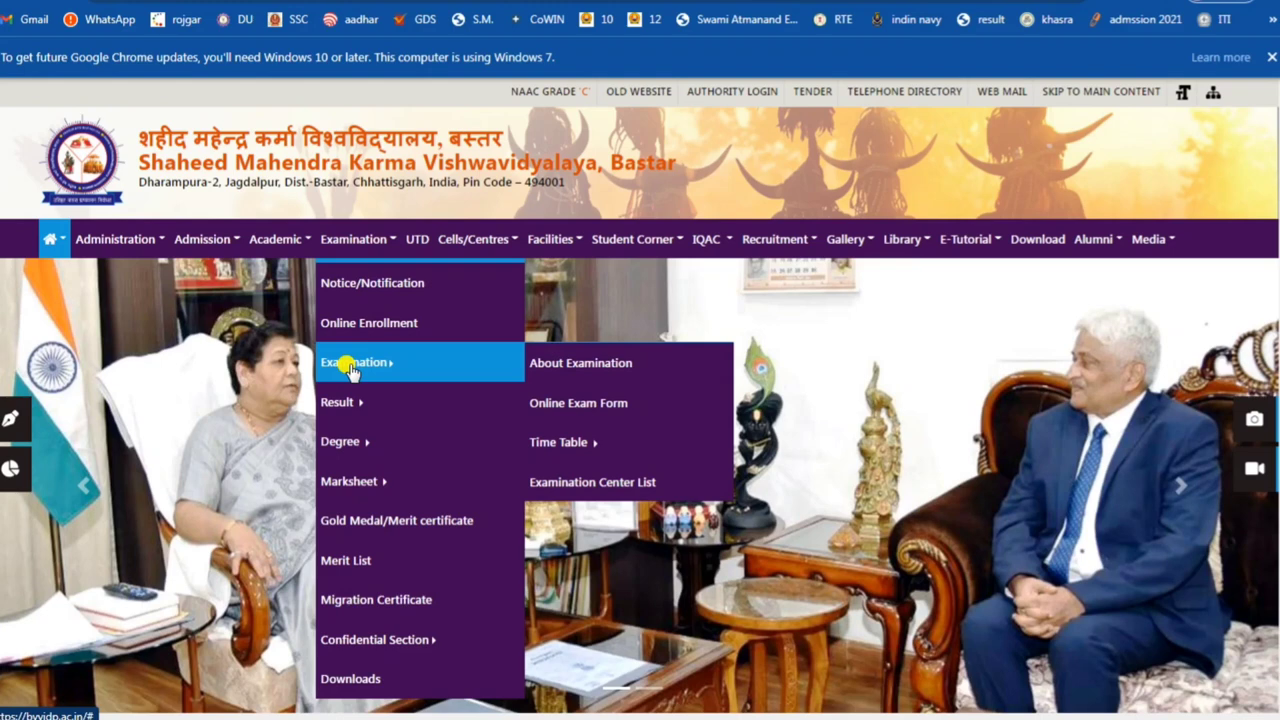
{"action": "left_click", "coordinate": [561, 404]}
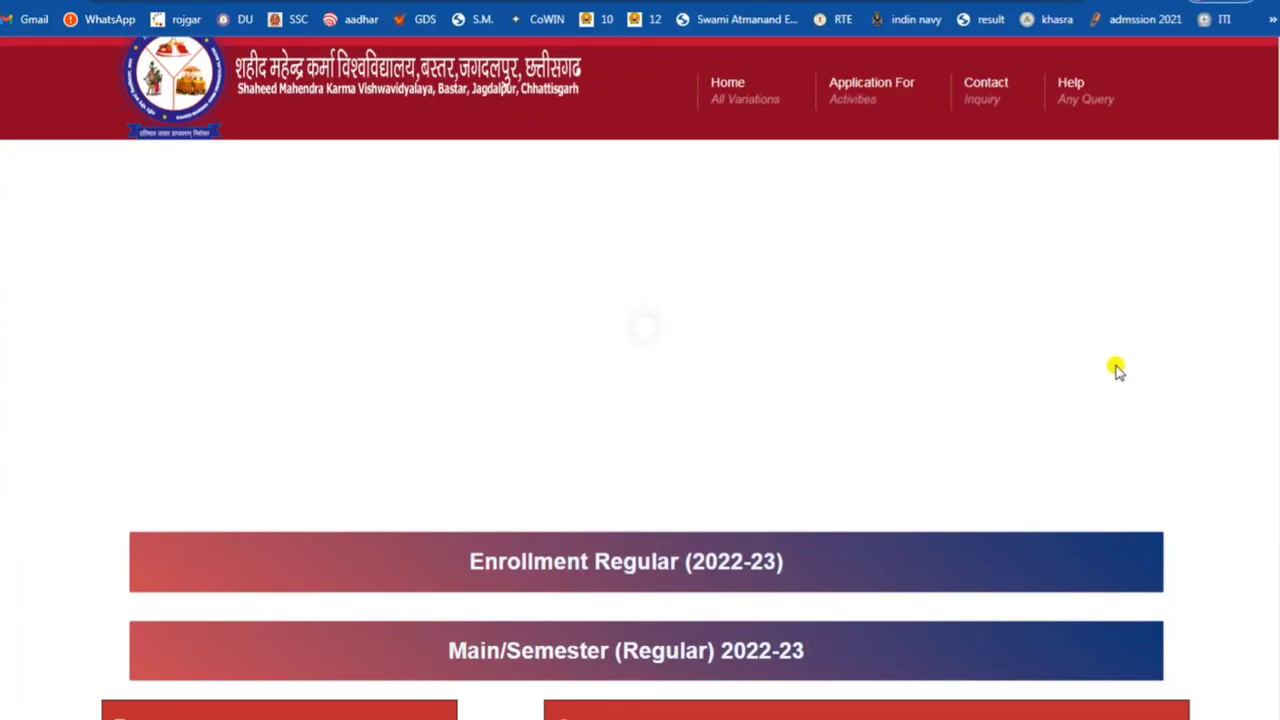
Open the Registration Private (2022-23) form and dismiss its instructions.
{"action": "scroll", "coordinate": [1115, 367], "scroll_direction": "down", "scroll_amount": 2}
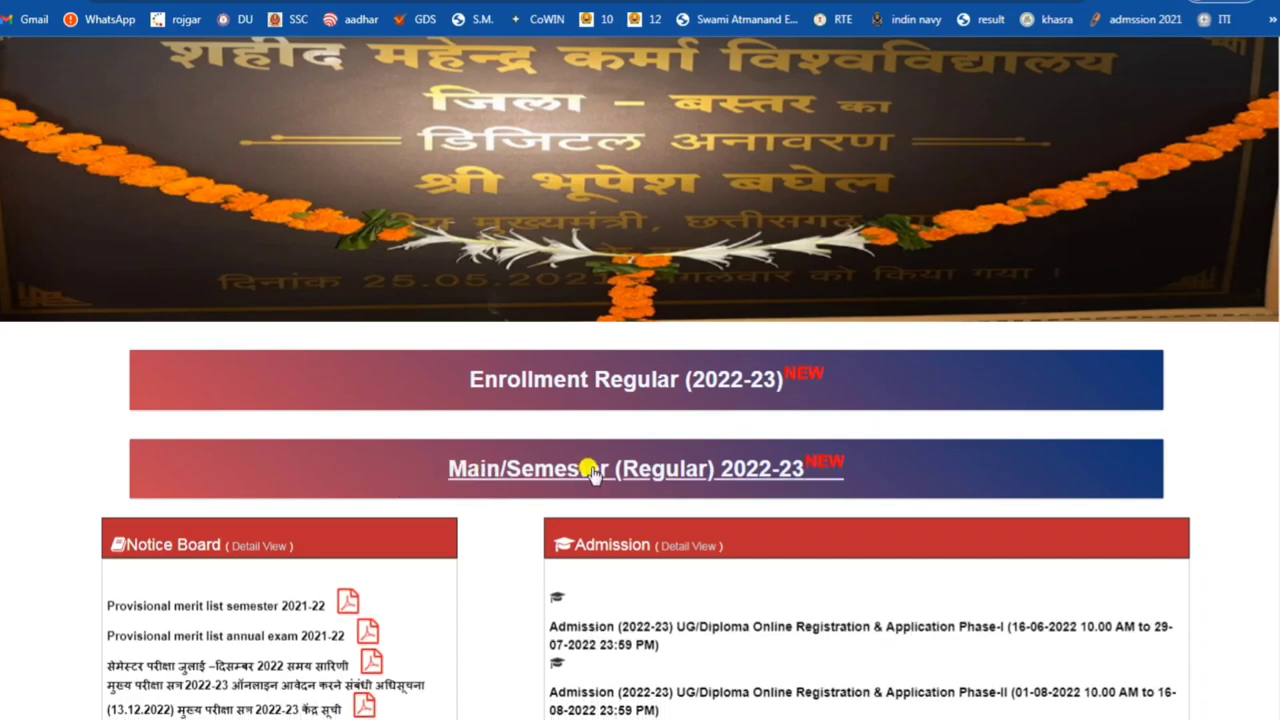
{"action": "scroll", "coordinate": [677, 482], "scroll_direction": "down", "scroll_amount": 8}
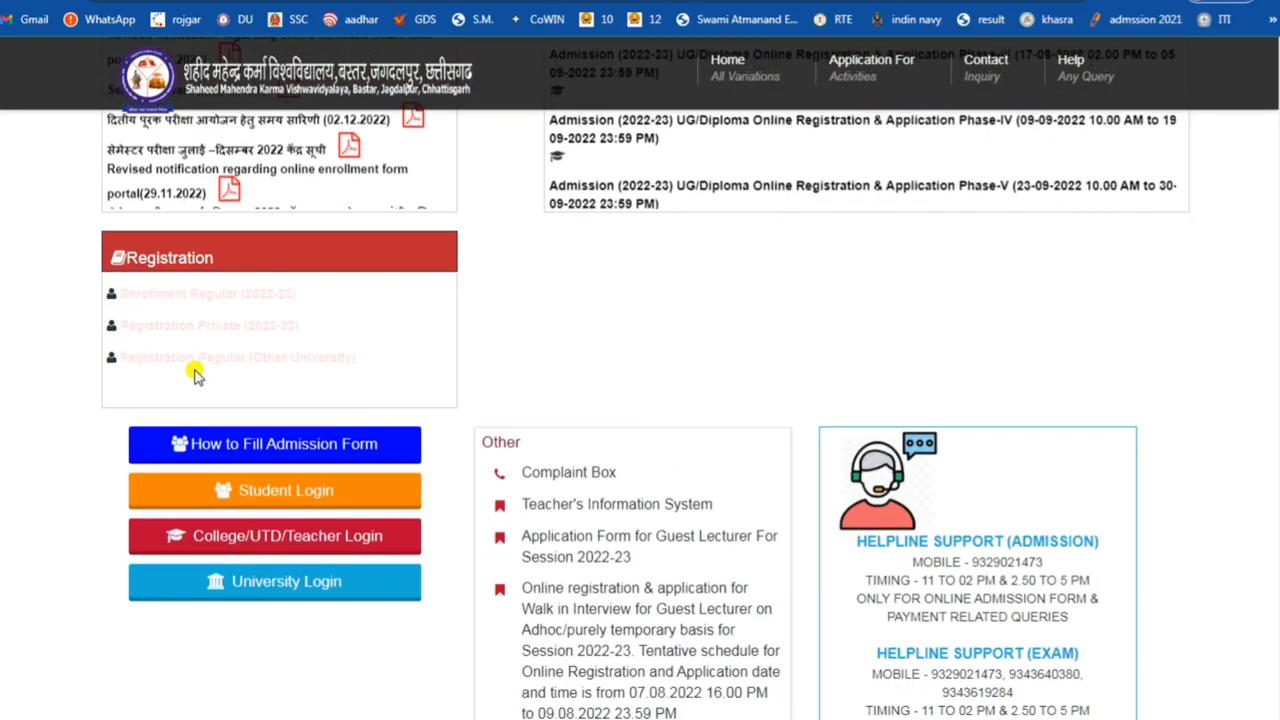
{"action": "left_click", "coordinate": [277, 332]}
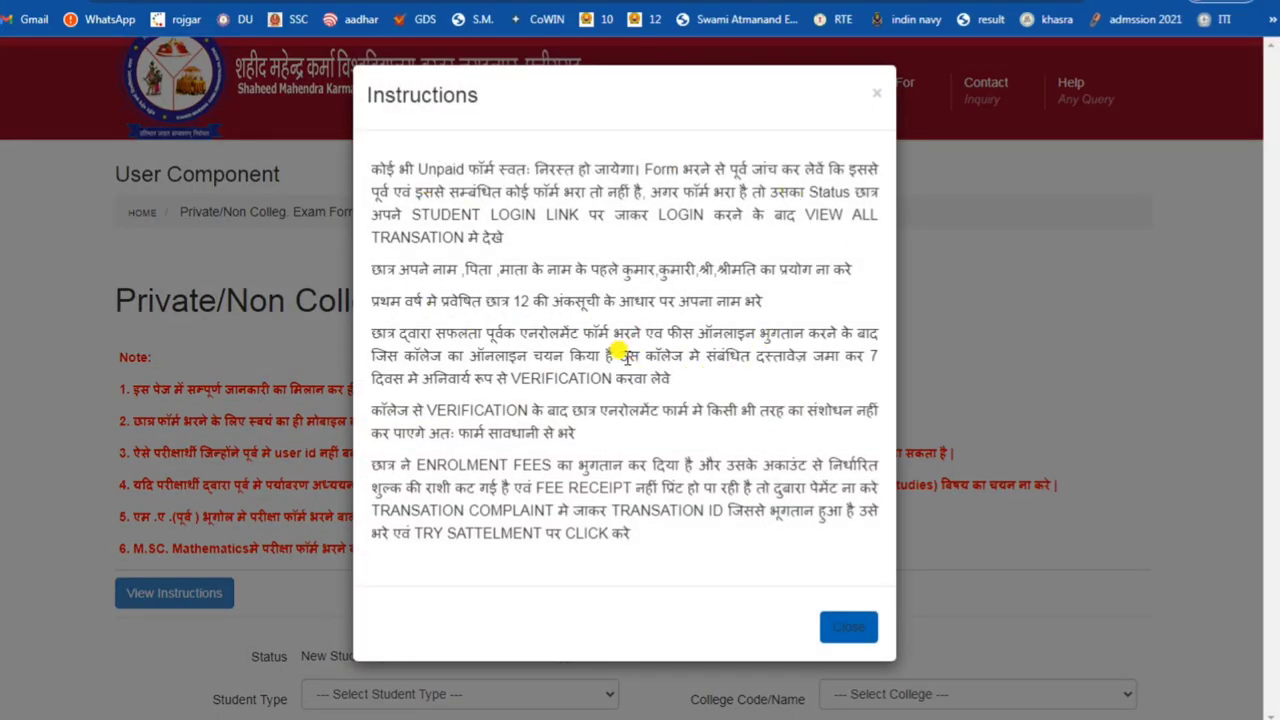
{"action": "left_click", "coordinate": [848, 628]}
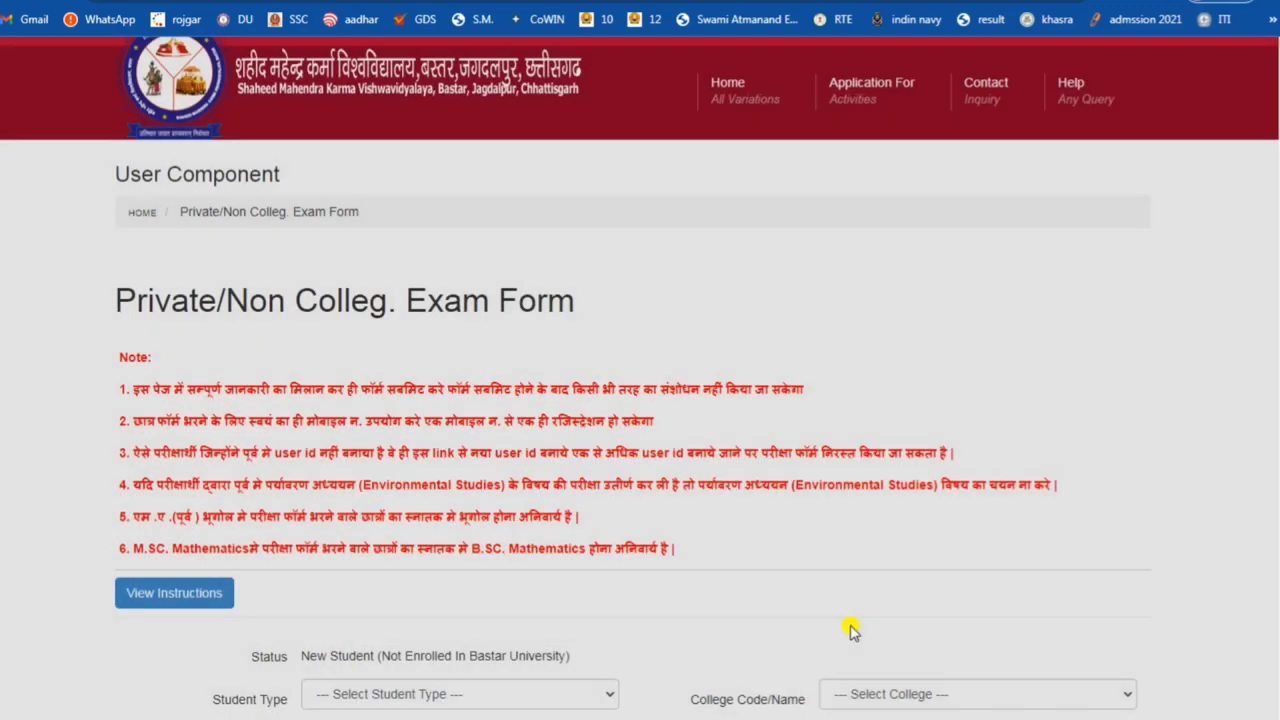
Set the student type to Private/Non Collegeate and the college to 109 - GOVT. NAVEEN COLLEGE, TOKAPAL.
{"action": "scroll", "coordinate": [362, 300], "scroll_direction": "down", "scroll_amount": 2}
{"action": "scroll", "coordinate": [366, 300], "scroll_direction": "down", "scroll_amount": 1}
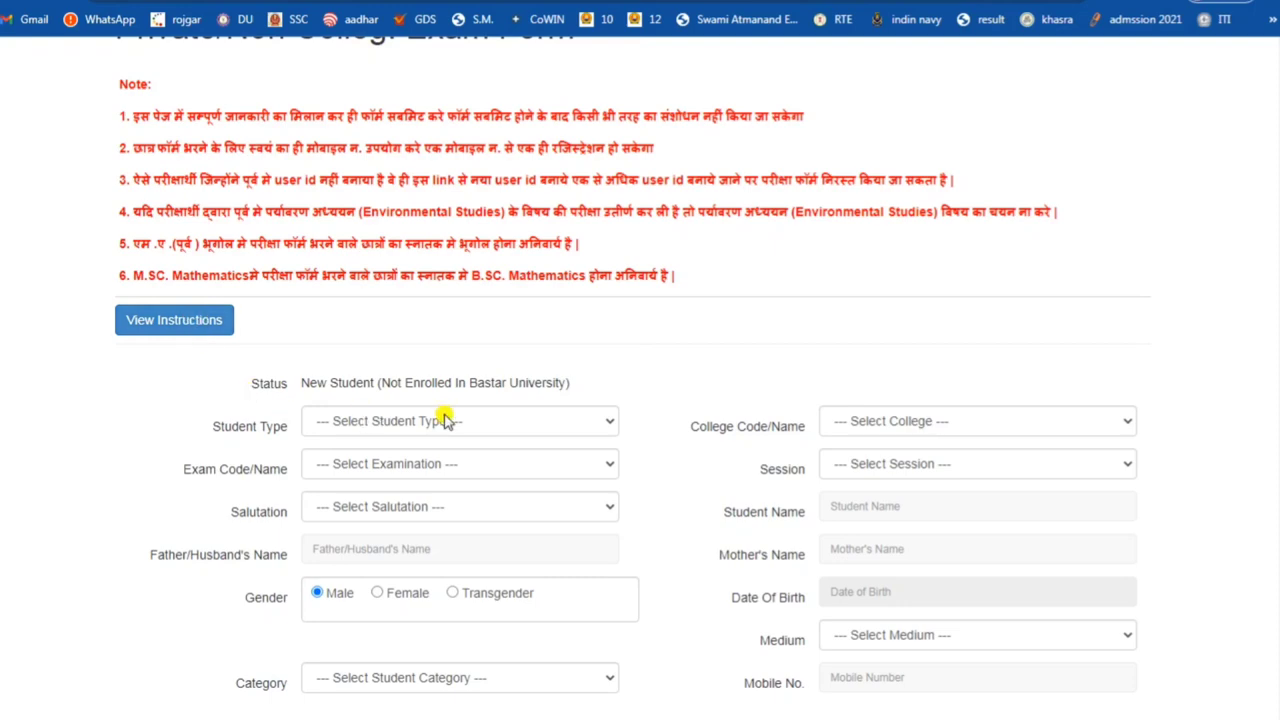
{"action": "scroll", "coordinate": [491, 409], "scroll_direction": "down", "scroll_amount": 2}
{"action": "left_click", "coordinate": [496, 248]}
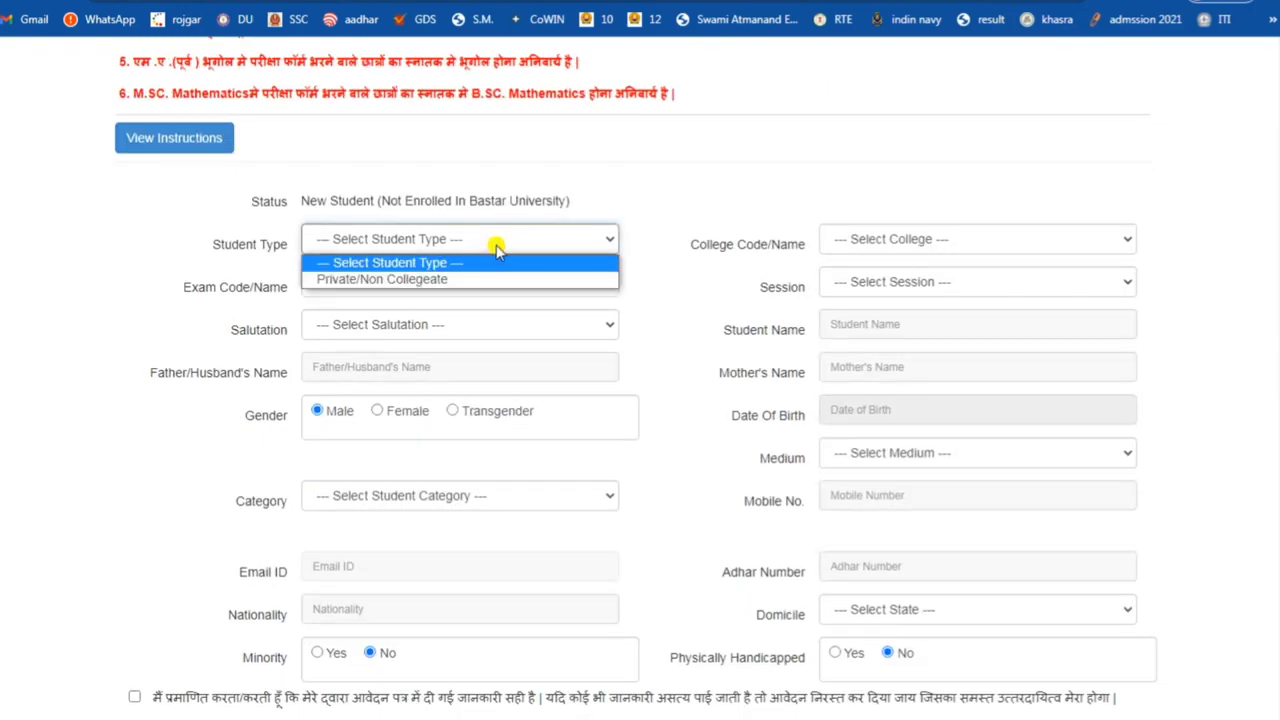
{"action": "left_click", "coordinate": [463, 278]}
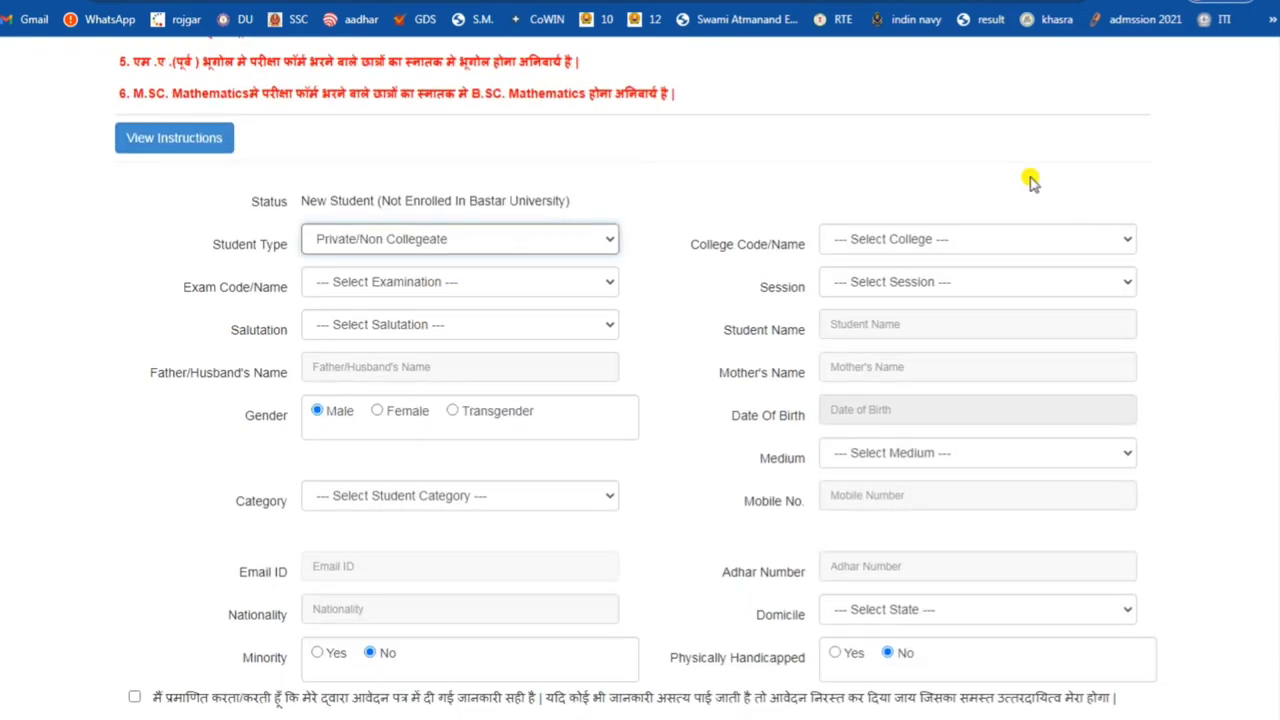
{"action": "left_click", "coordinate": [915, 240]}
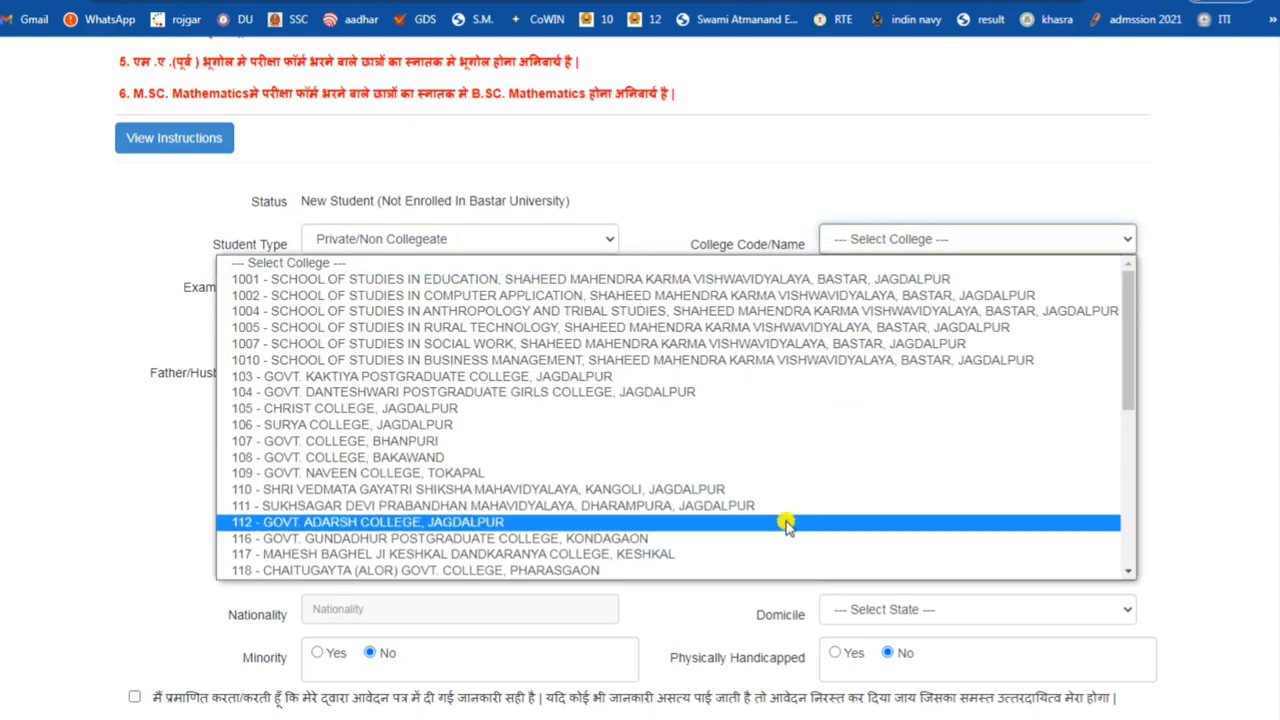
{"action": "left_click", "coordinate": [778, 474]}
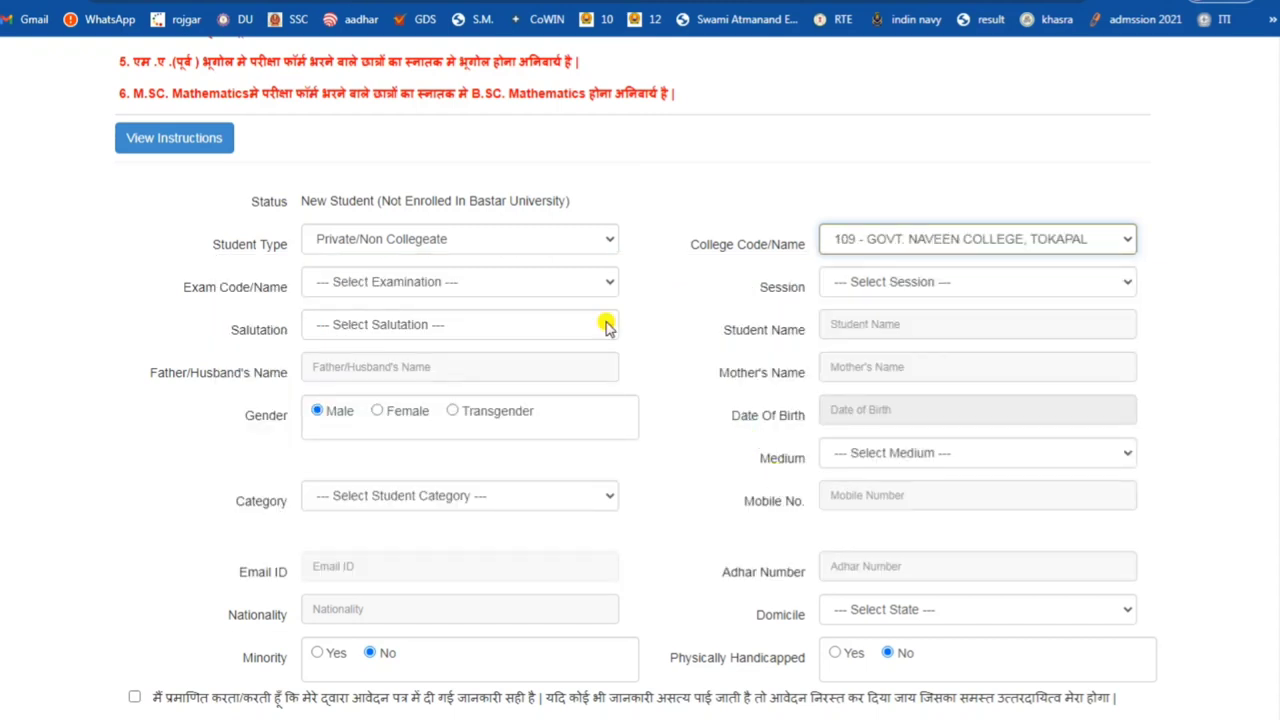
Choose the examination 005 - B. SC. PART TWO (10+2+3) and the session 2022-23.
{"action": "left_click", "coordinate": [560, 279]}
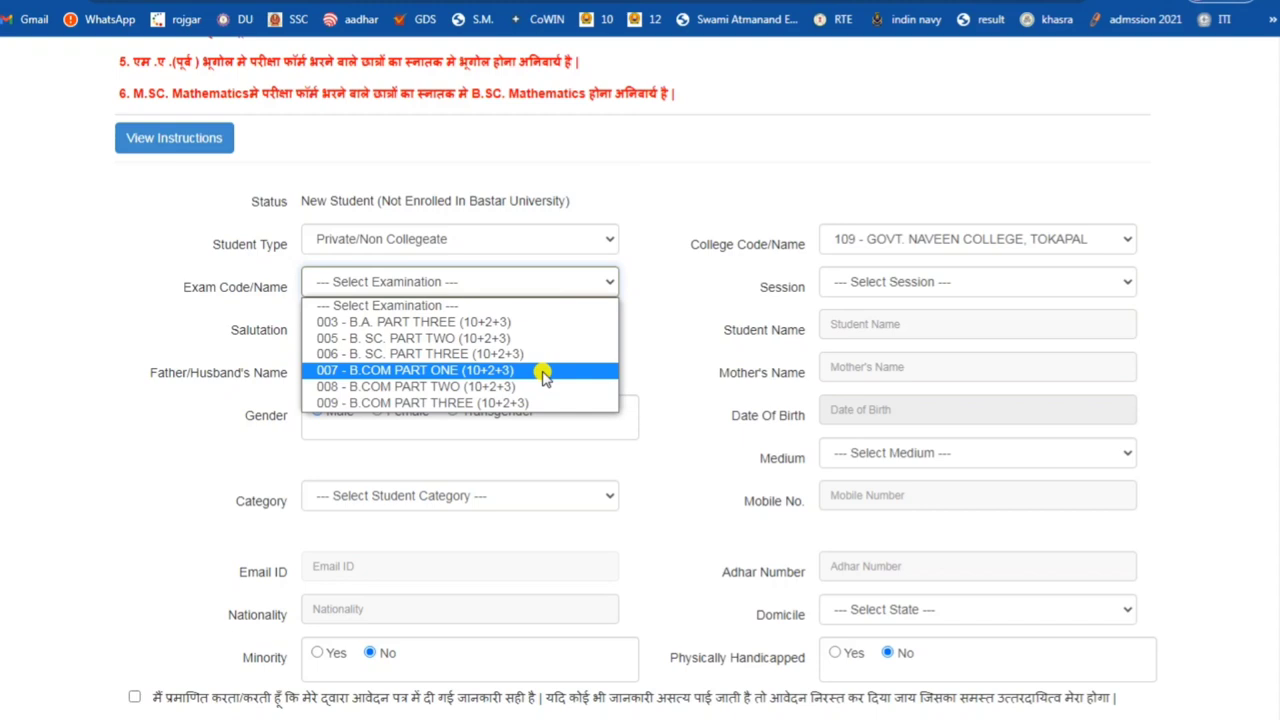
{"action": "key", "text": "Up"}
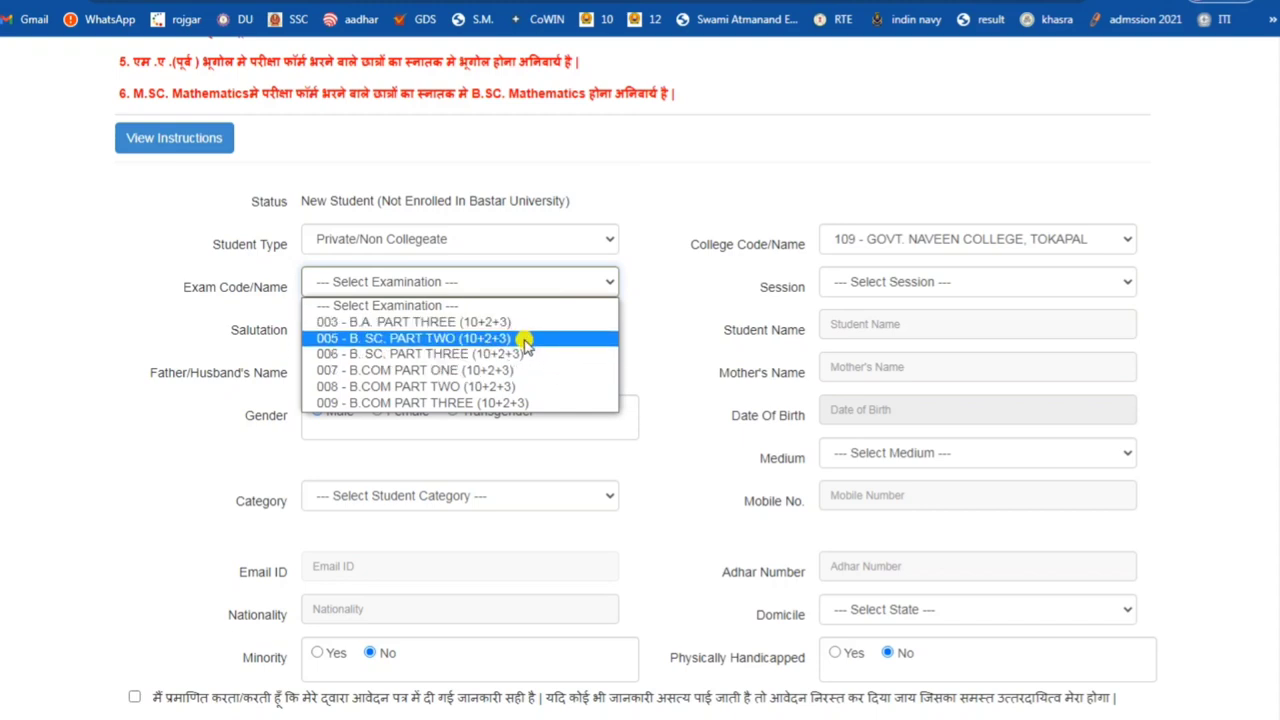
{"action": "left_click", "coordinate": [422, 340]}
{"action": "left_click", "coordinate": [420, 334]}
{"action": "left_click", "coordinate": [786, 298]}
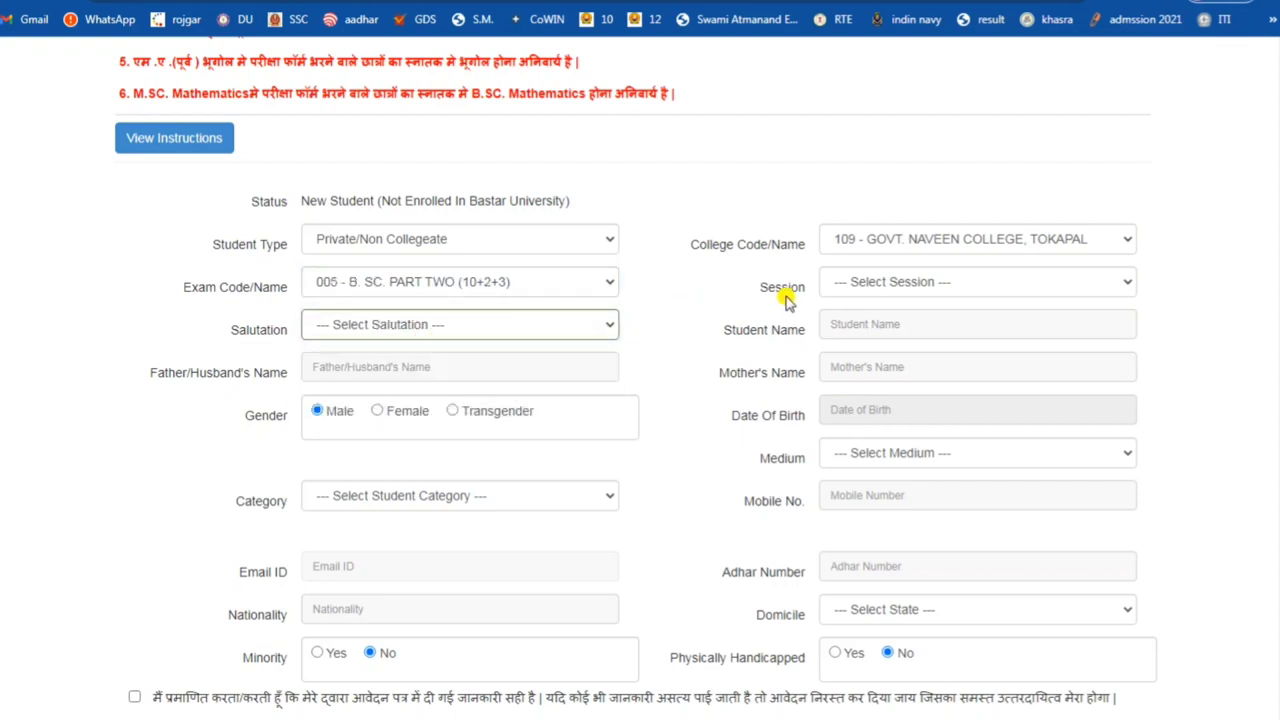
{"action": "left_click", "coordinate": [930, 274]}
{"action": "left_click", "coordinate": [906, 318]}
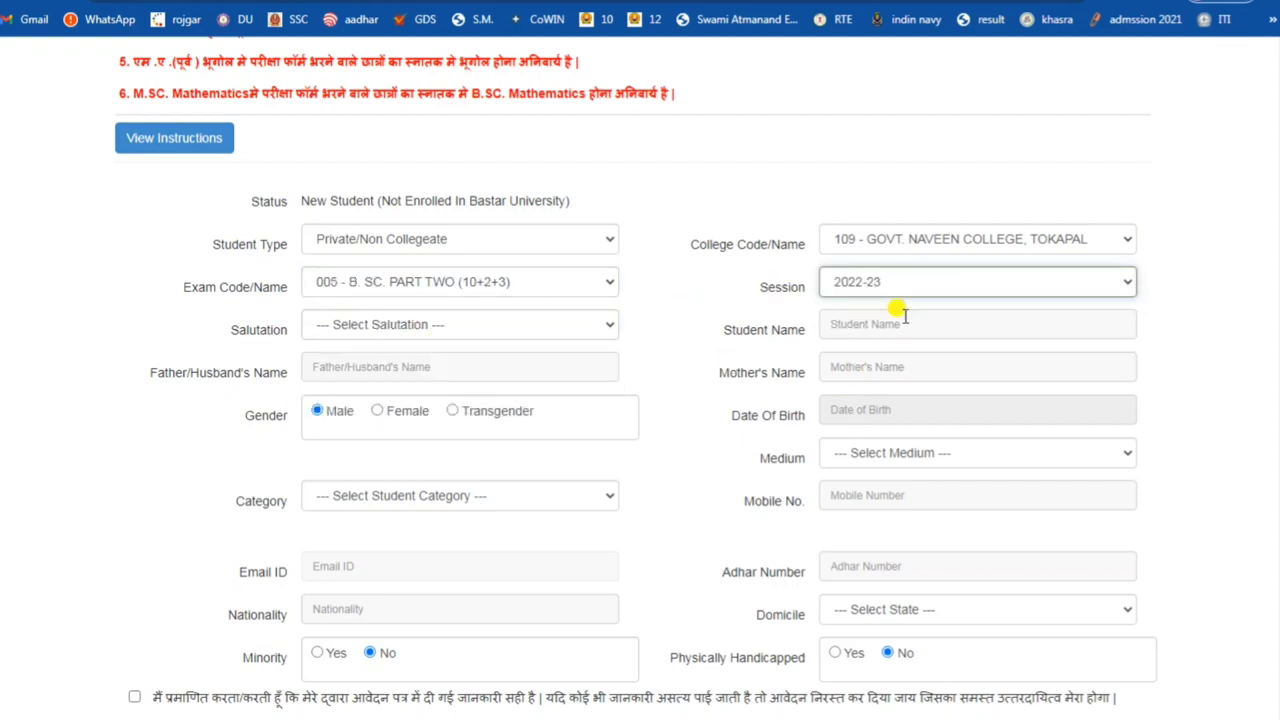
Set the salutation to Shri and enter CG UNIVERSITY NEWS as student name, FATHERS as father's name and MOTHERS as mother's name.
{"action": "left_click", "coordinate": [428, 323]}
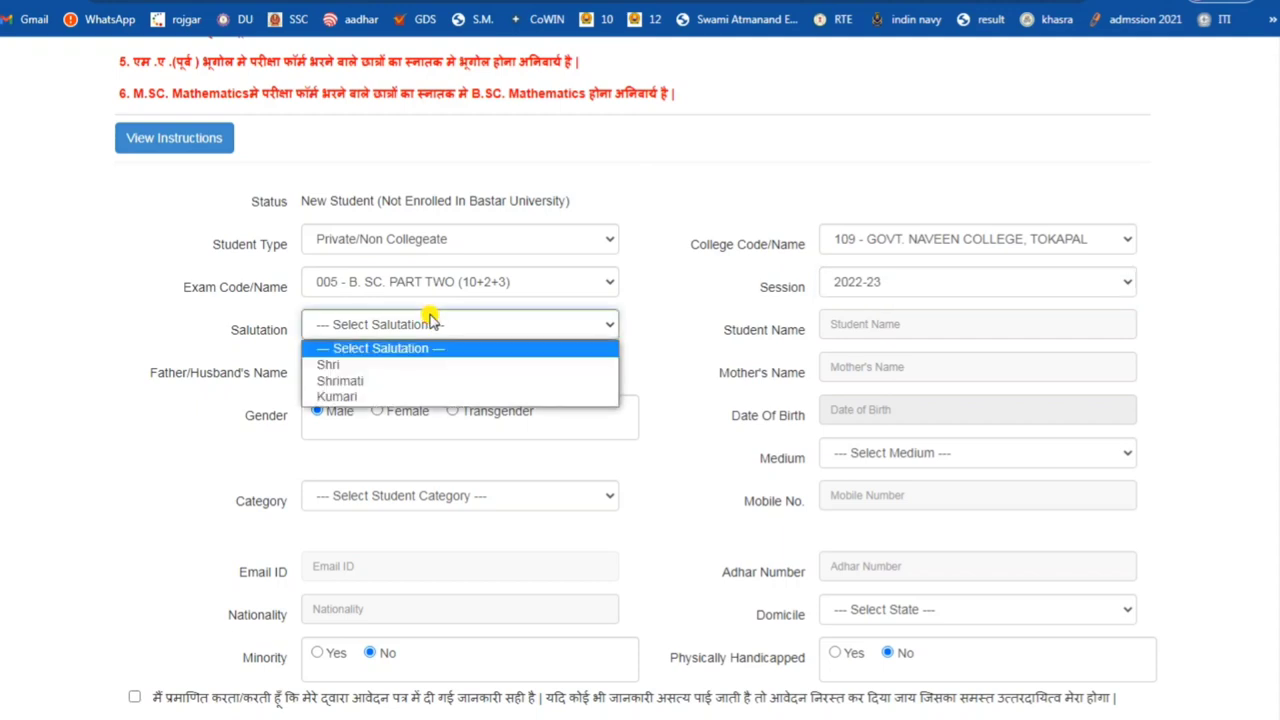
{"action": "left_click", "coordinate": [392, 364]}
{"action": "left_click", "coordinate": [986, 323]}
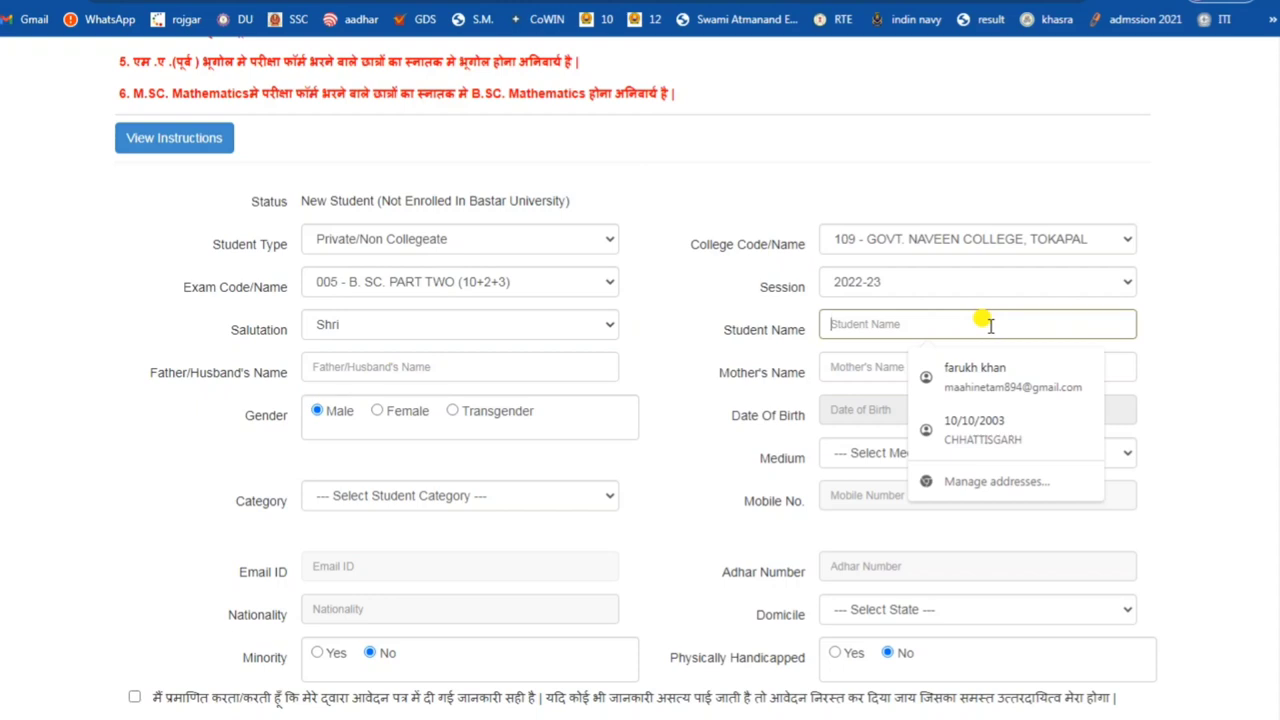
{"action": "type", "text": "CG UNIVERSITY NEWS"}
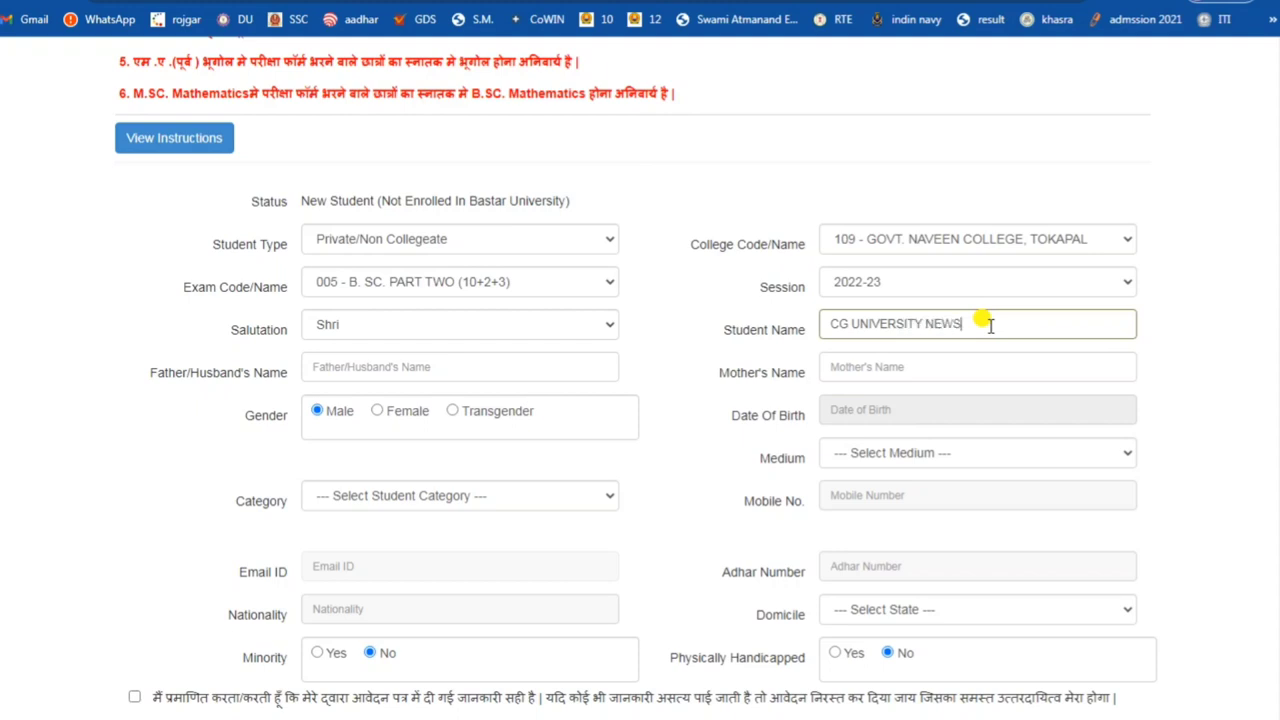
{"action": "key", "text": "Tab"}
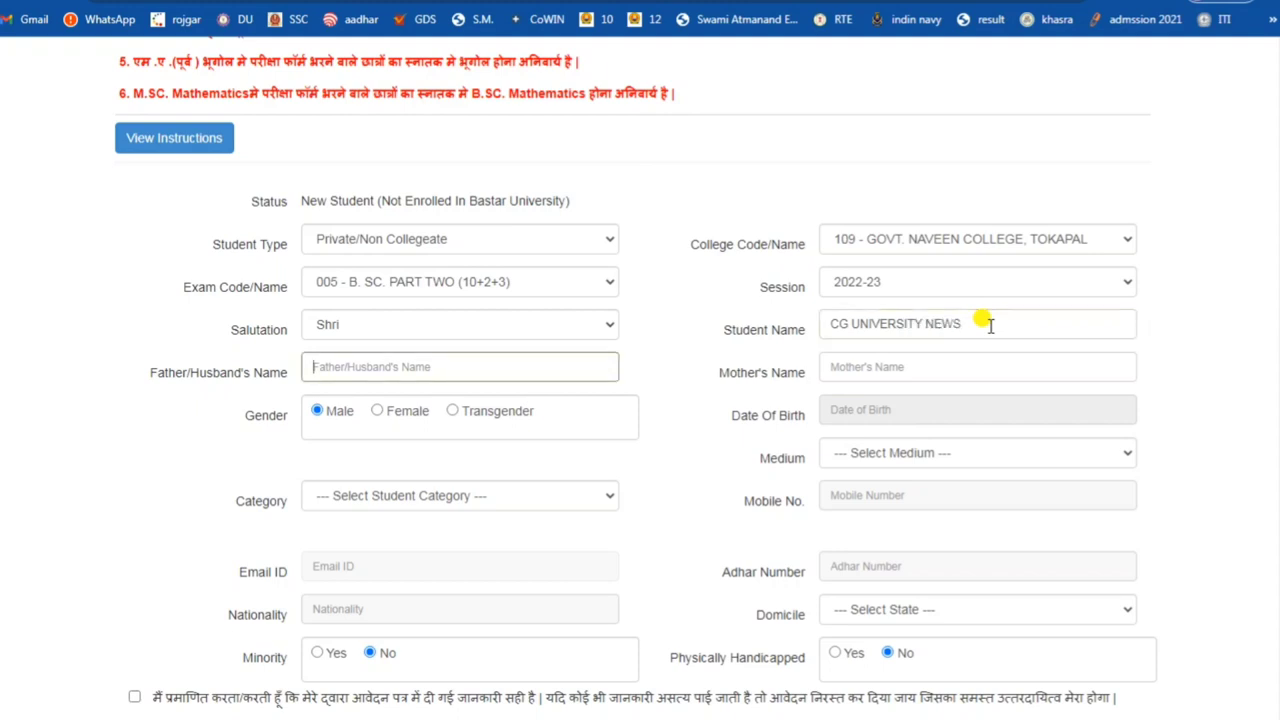
{"action": "type", "text": "FATHERS"}
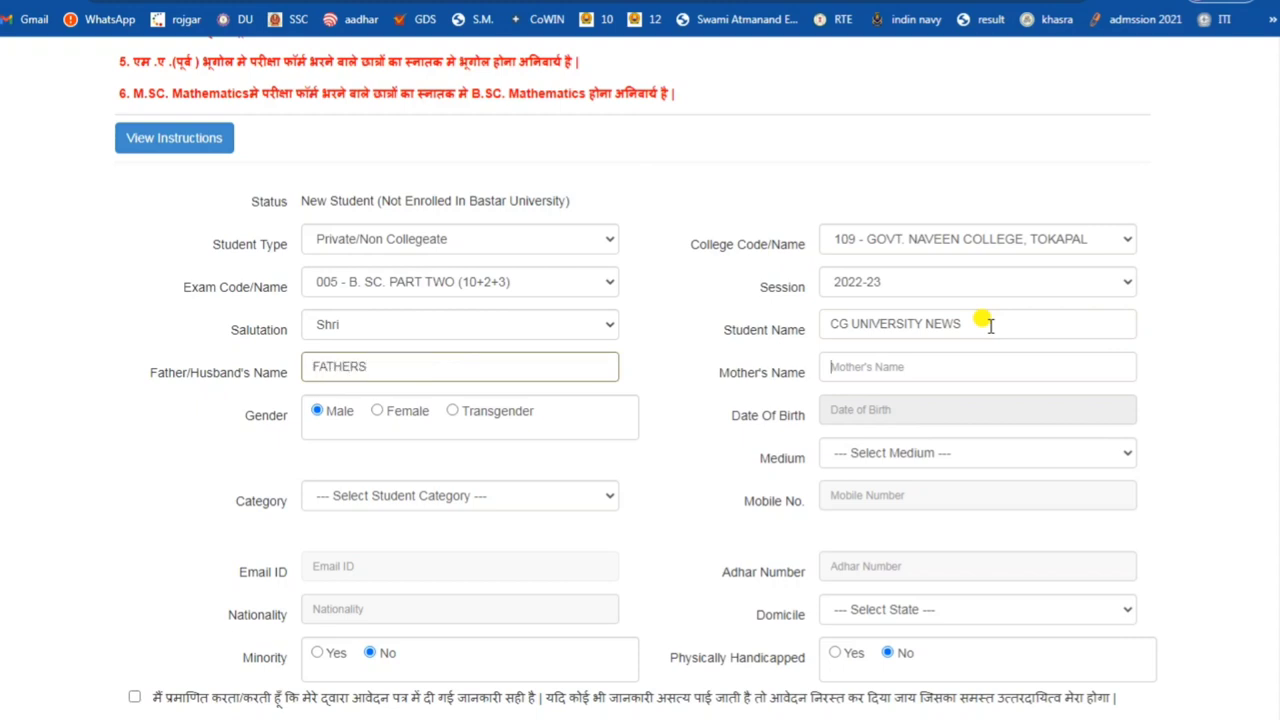
{"action": "key", "text": "Tab"}
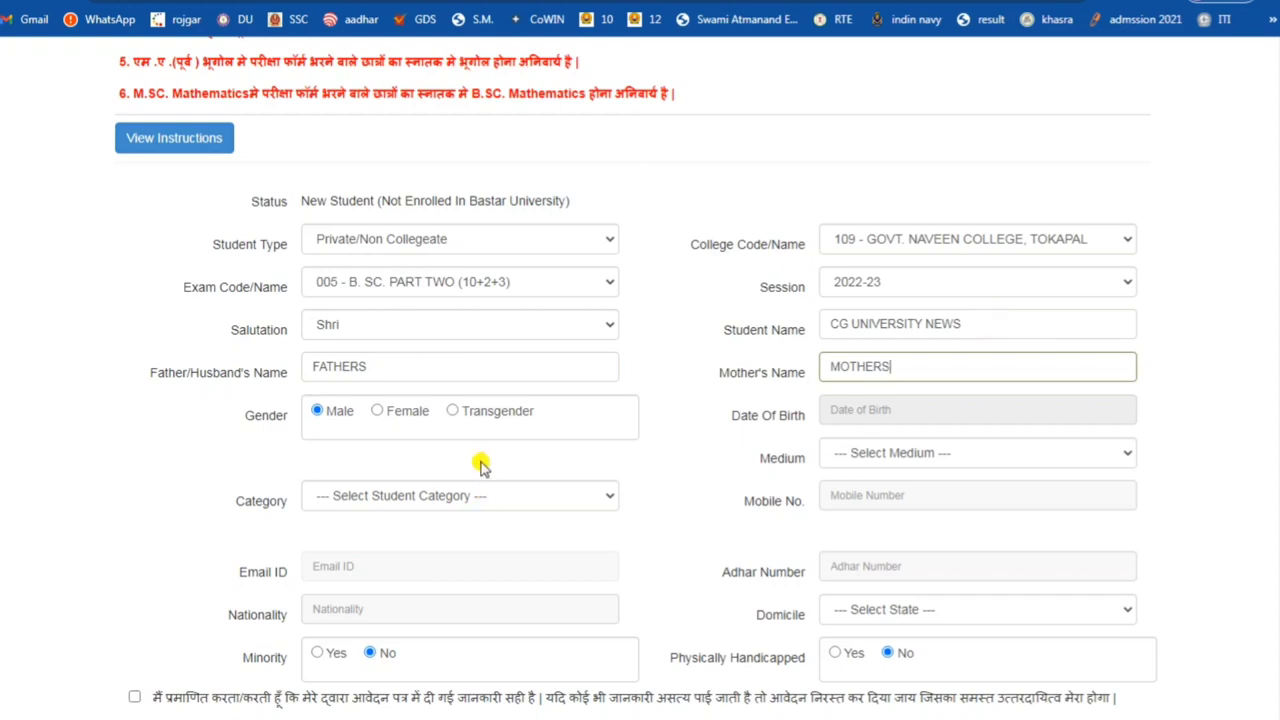
Select Male as the gender and fill in the student's date of birth.
{"action": "left_click", "coordinate": [316, 413]}
{"action": "left_click", "coordinate": [866, 409]}
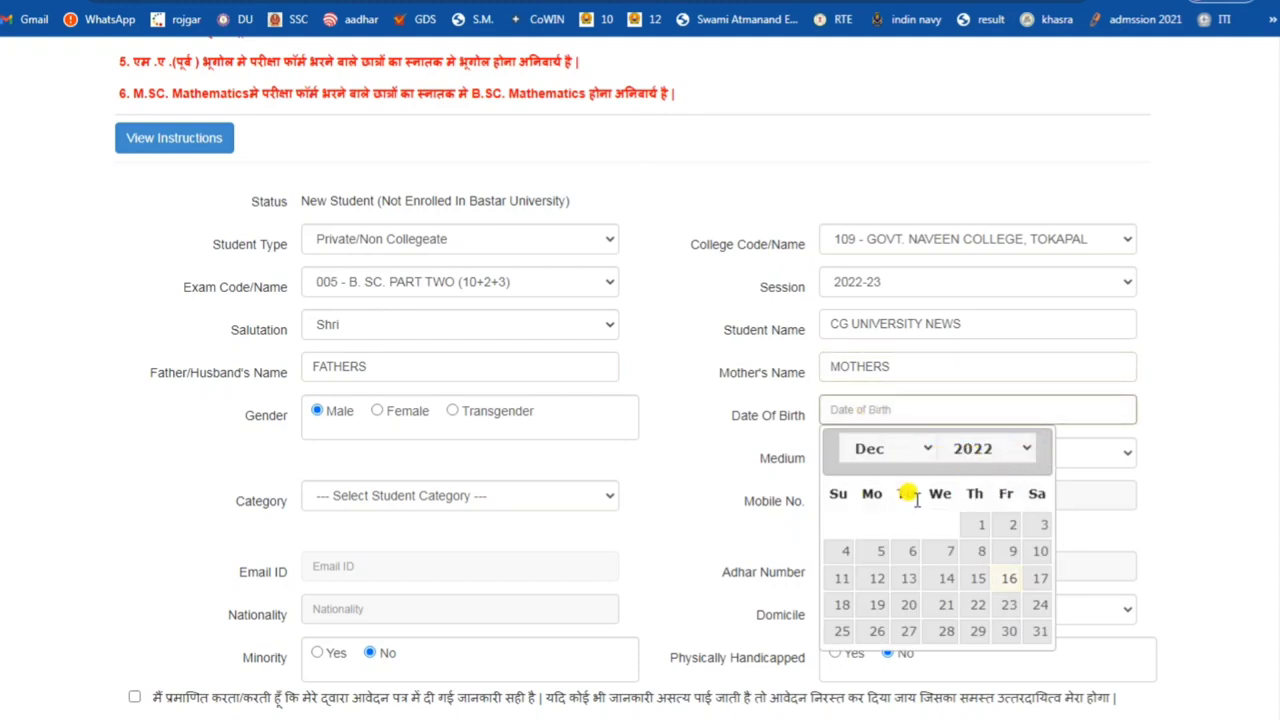
{"action": "left_click", "coordinate": [990, 455]}
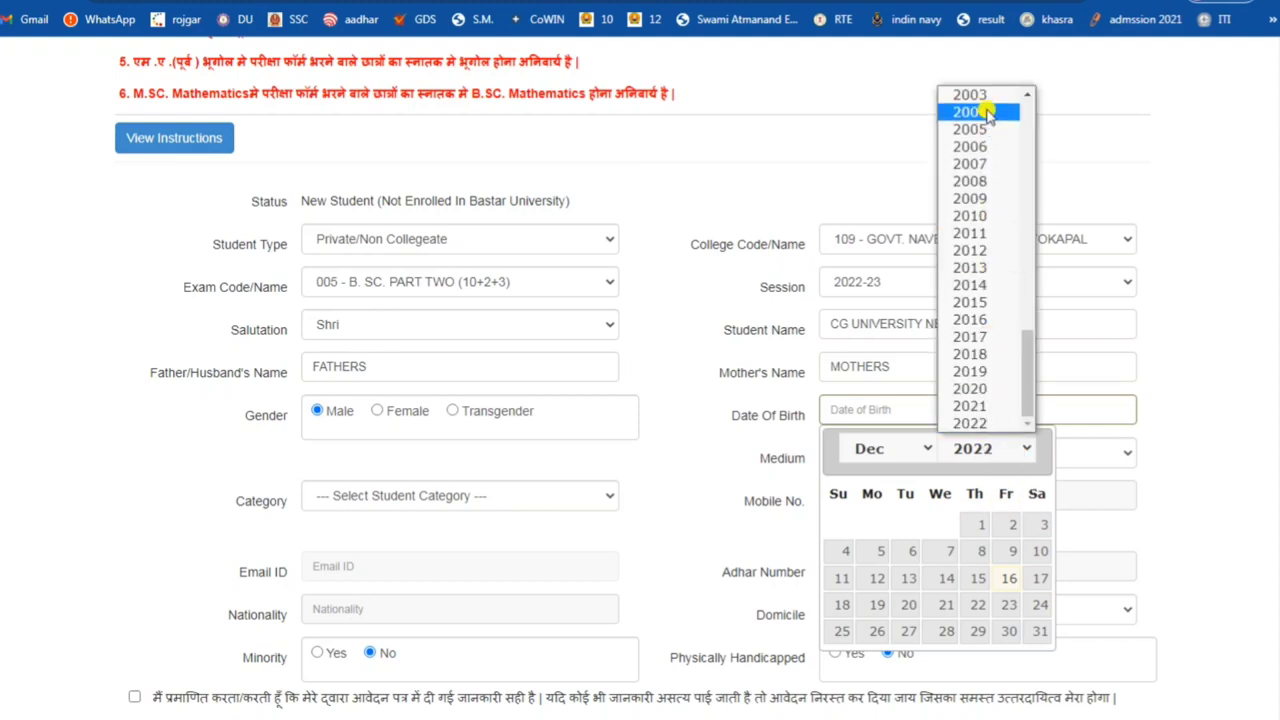
{"action": "scroll", "coordinate": [975, 115], "scroll_direction": "up", "scroll_amount": 4}
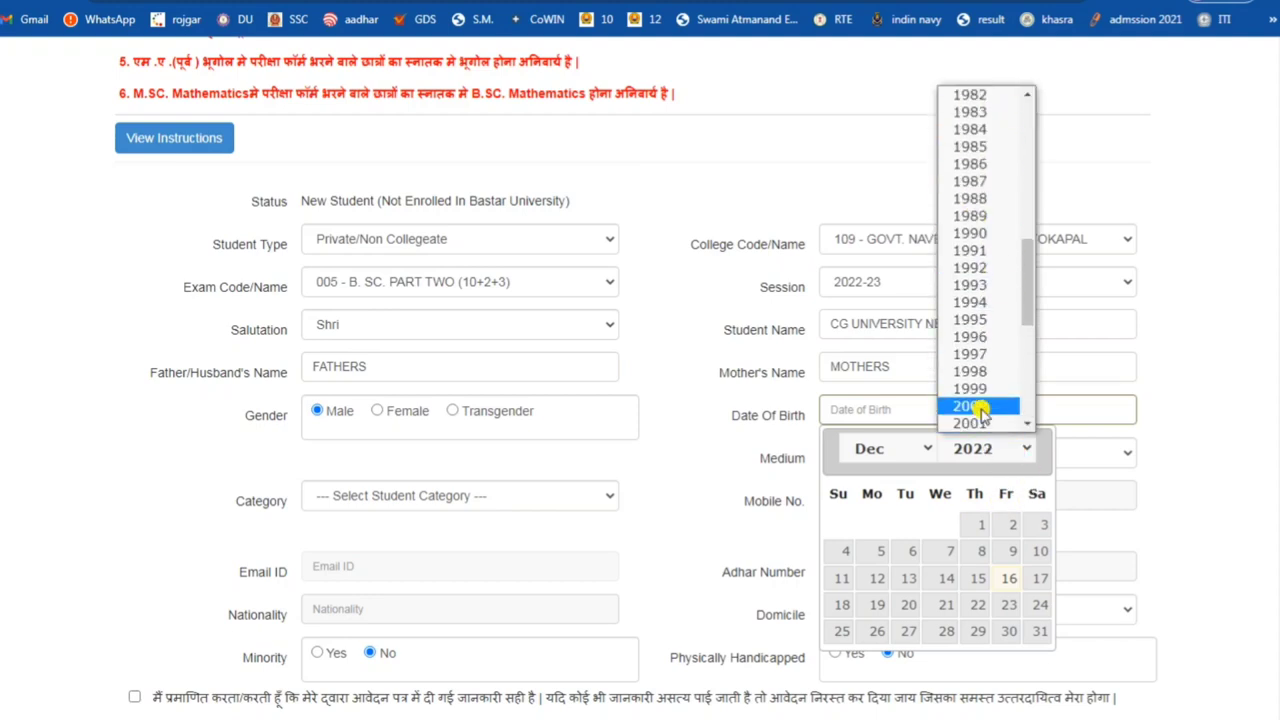
{"action": "left_click", "coordinate": [972, 407]}
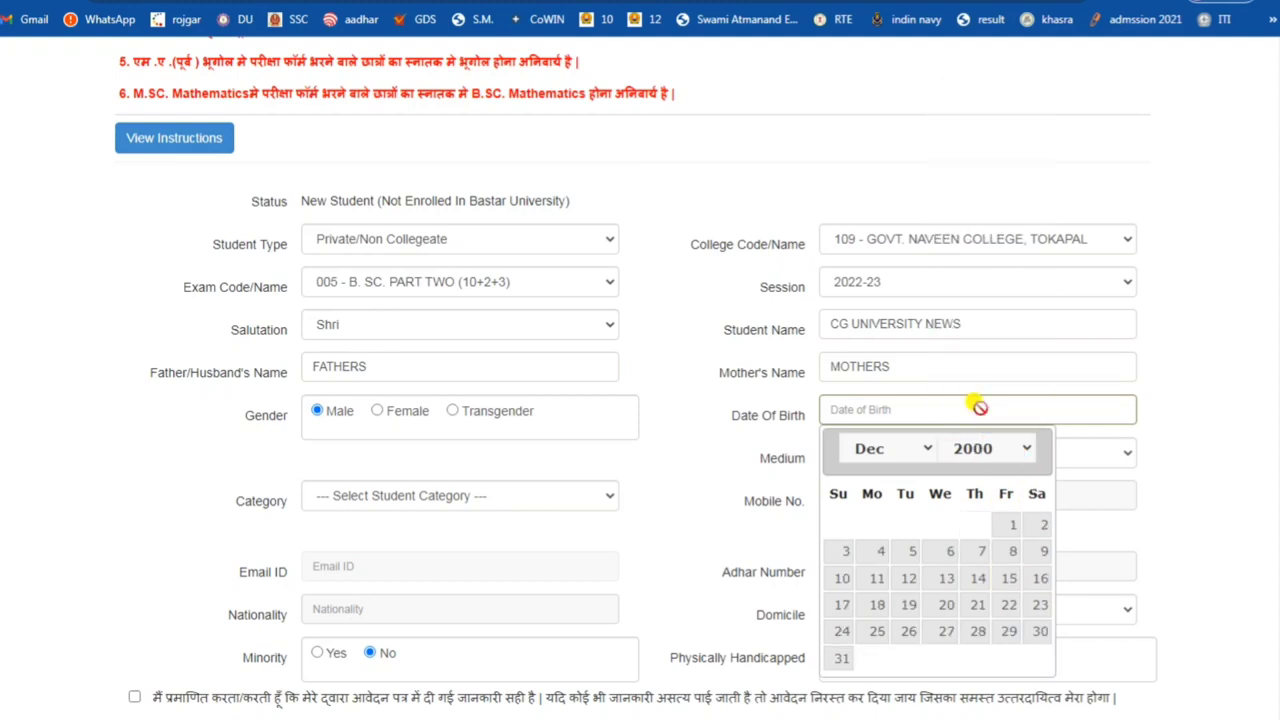
{"action": "left_click", "coordinate": [925, 452]}
{"action": "left_click", "coordinate": [886, 472]}
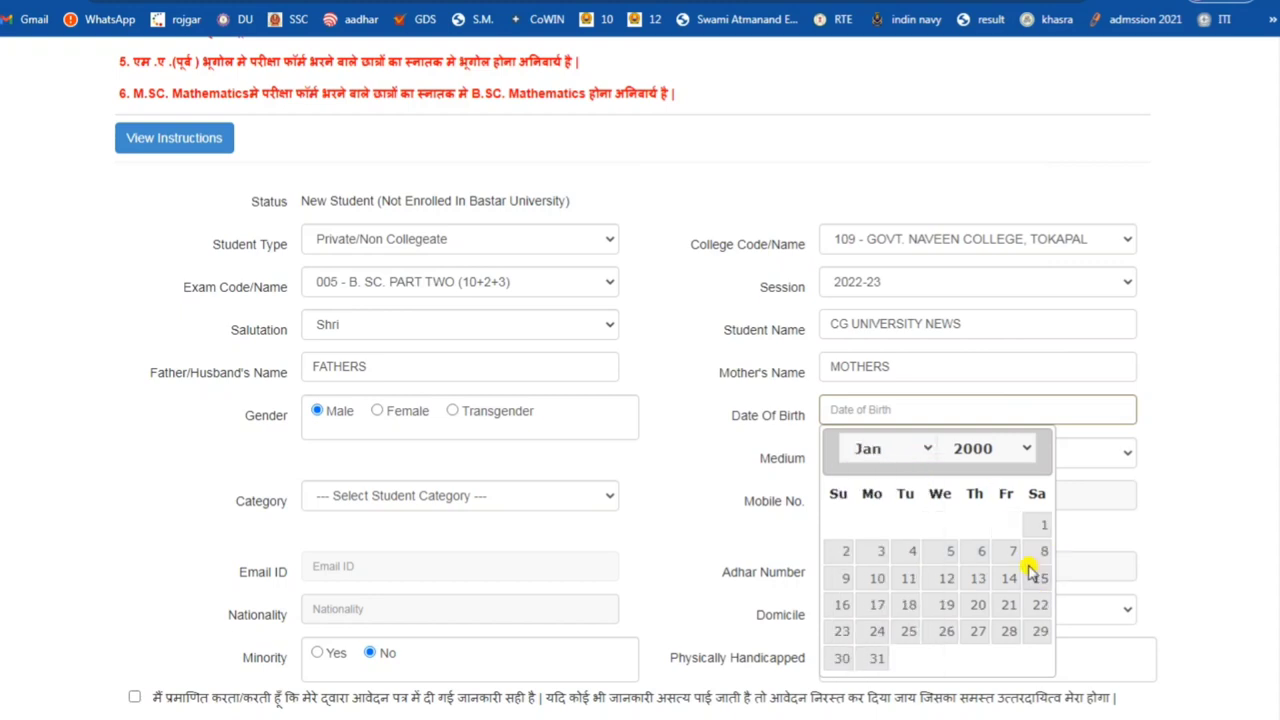
{"action": "left_click", "coordinate": [1040, 524]}
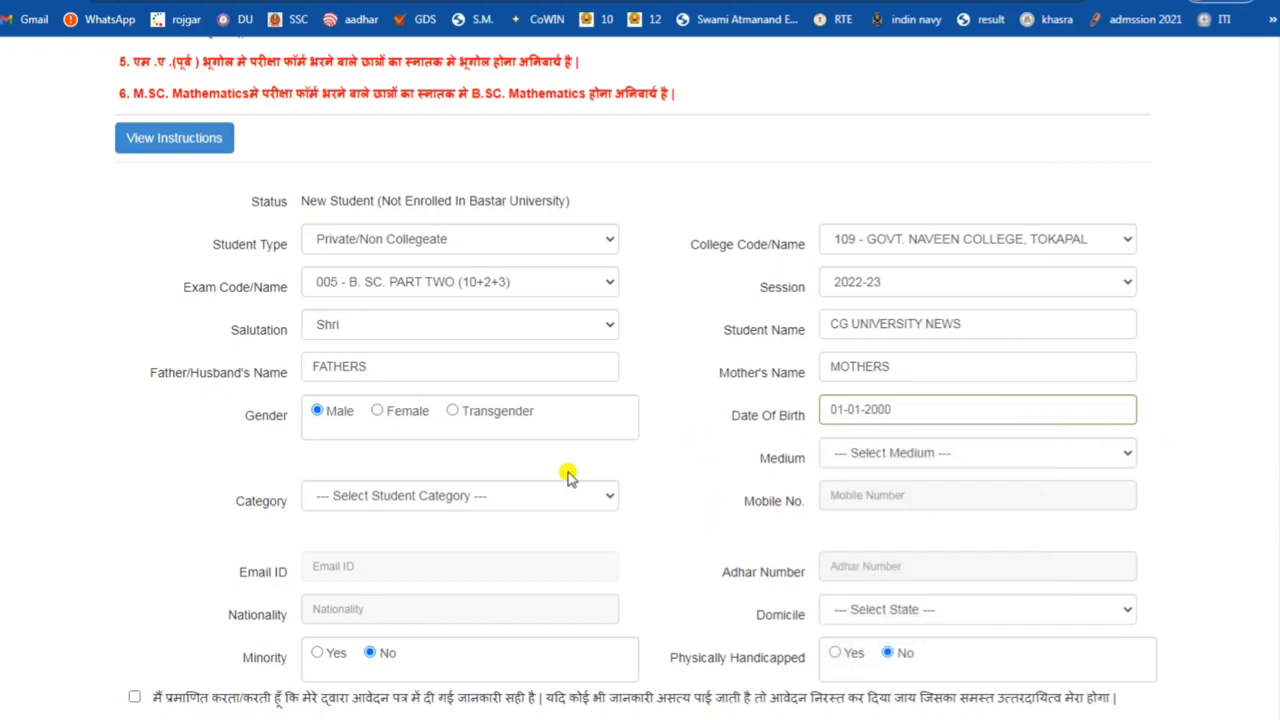
Set the medium to Hindi and the category to General, and fill in the student's mobile number.
{"action": "left_click", "coordinate": [912, 456]}
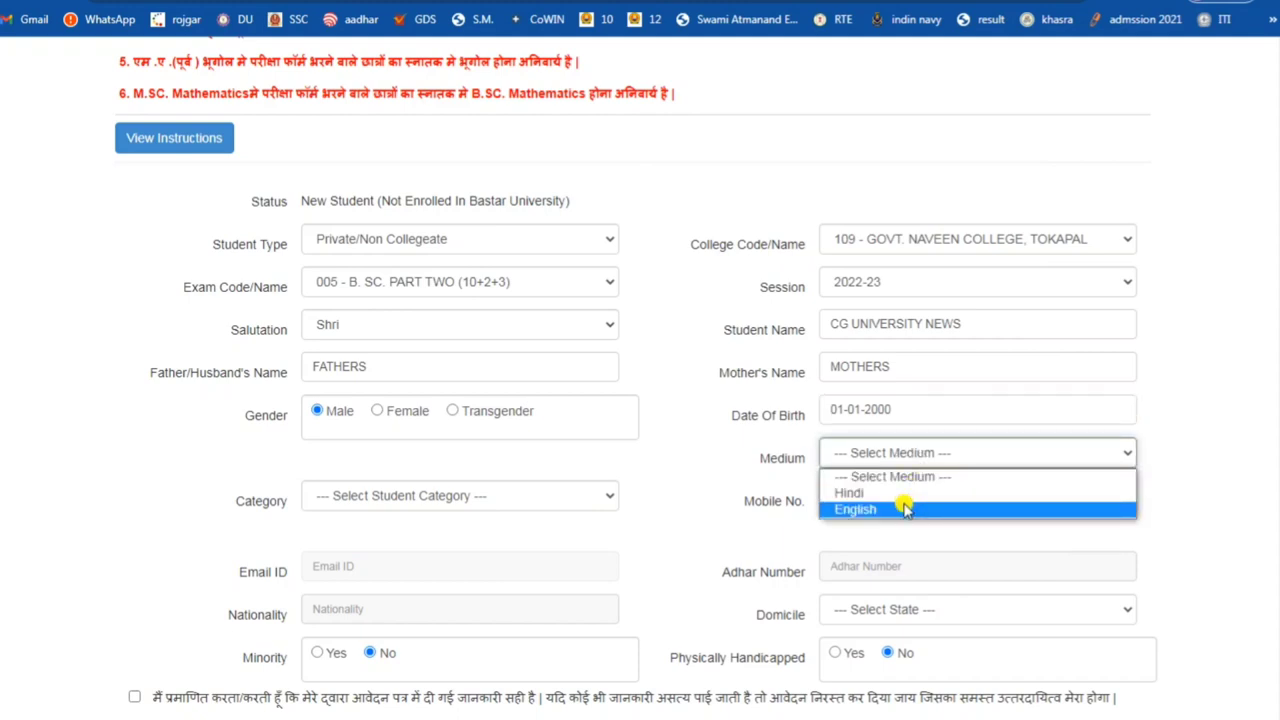
{"action": "left_click", "coordinate": [902, 493]}
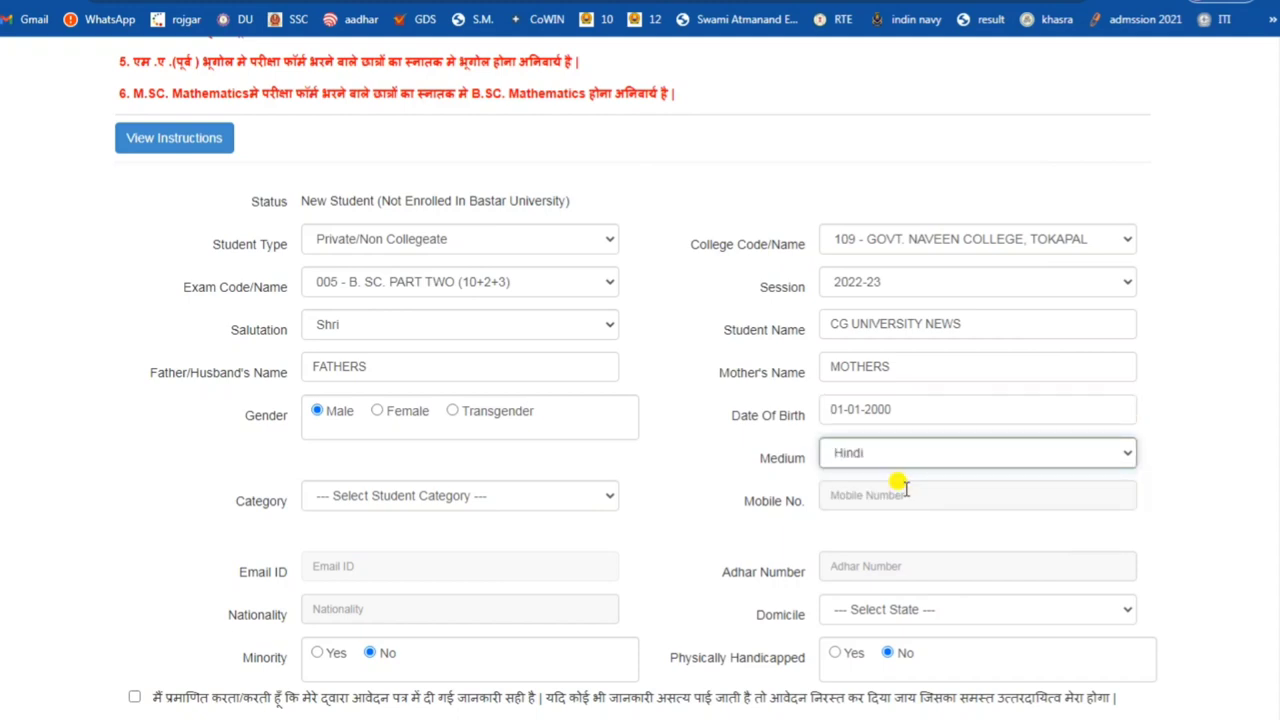
{"action": "left_click", "coordinate": [379, 500]}
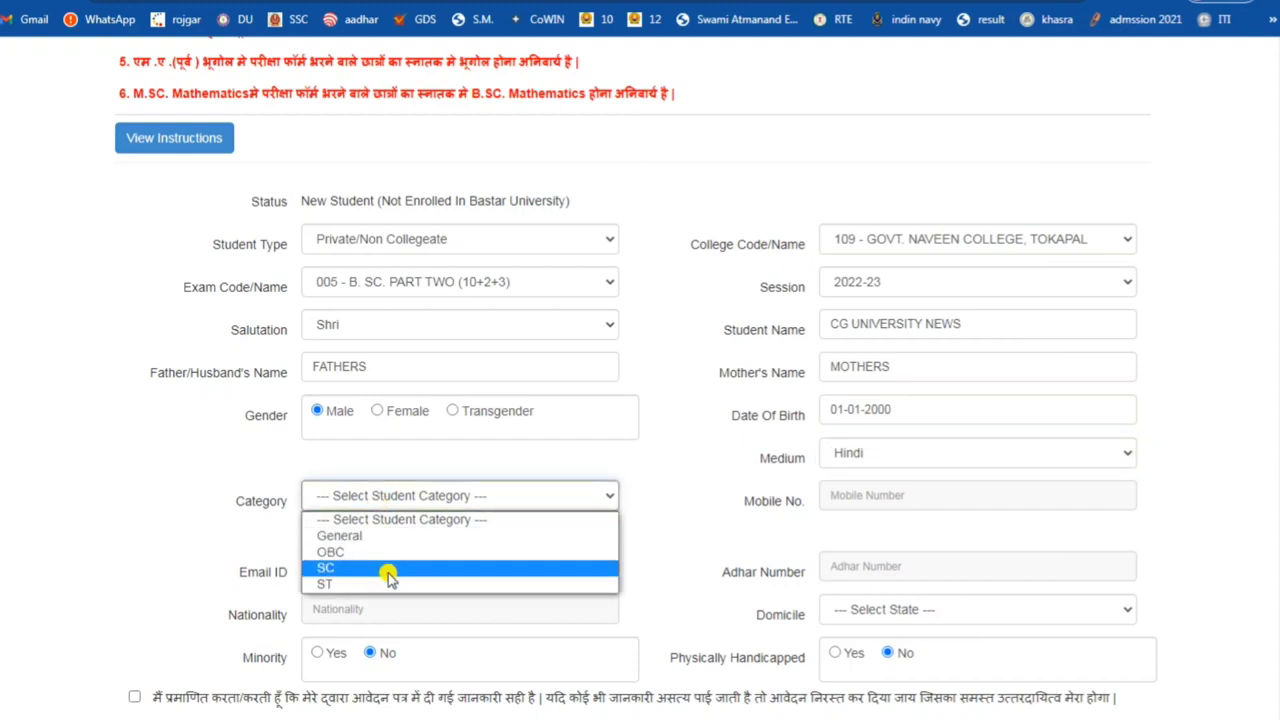
{"action": "left_click", "coordinate": [386, 536]}
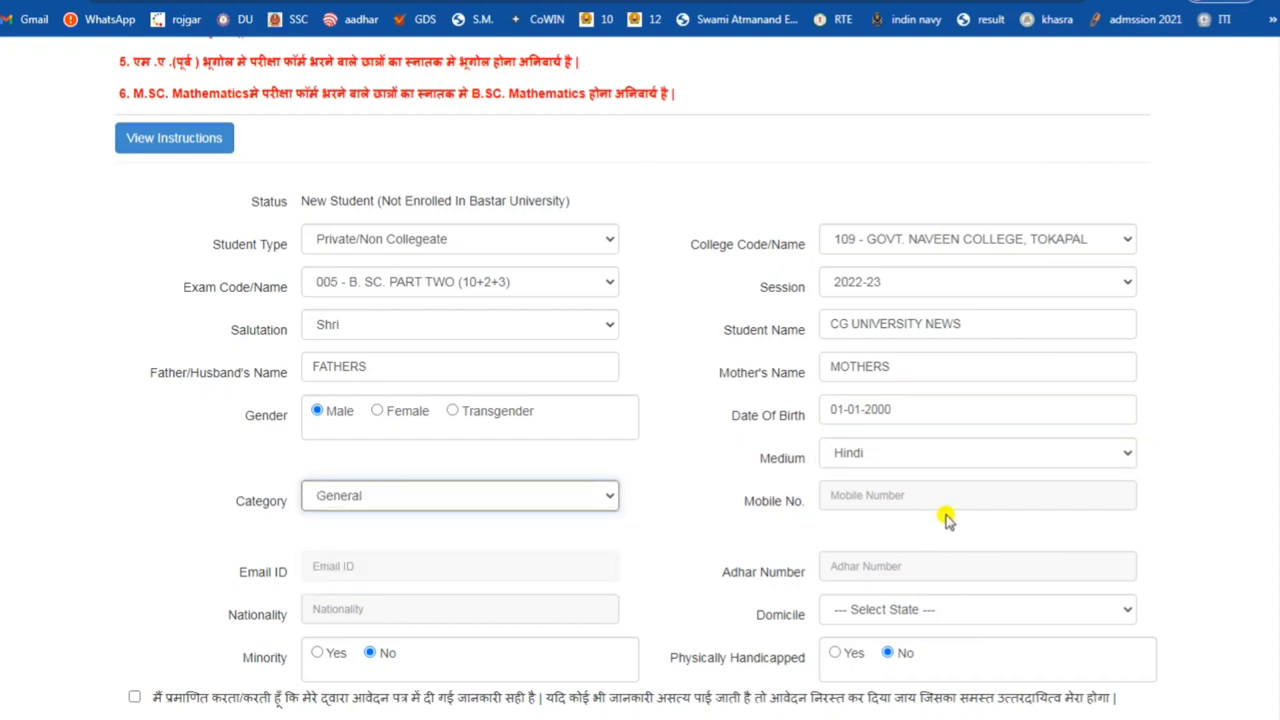
{"action": "left_click", "coordinate": [855, 490]}
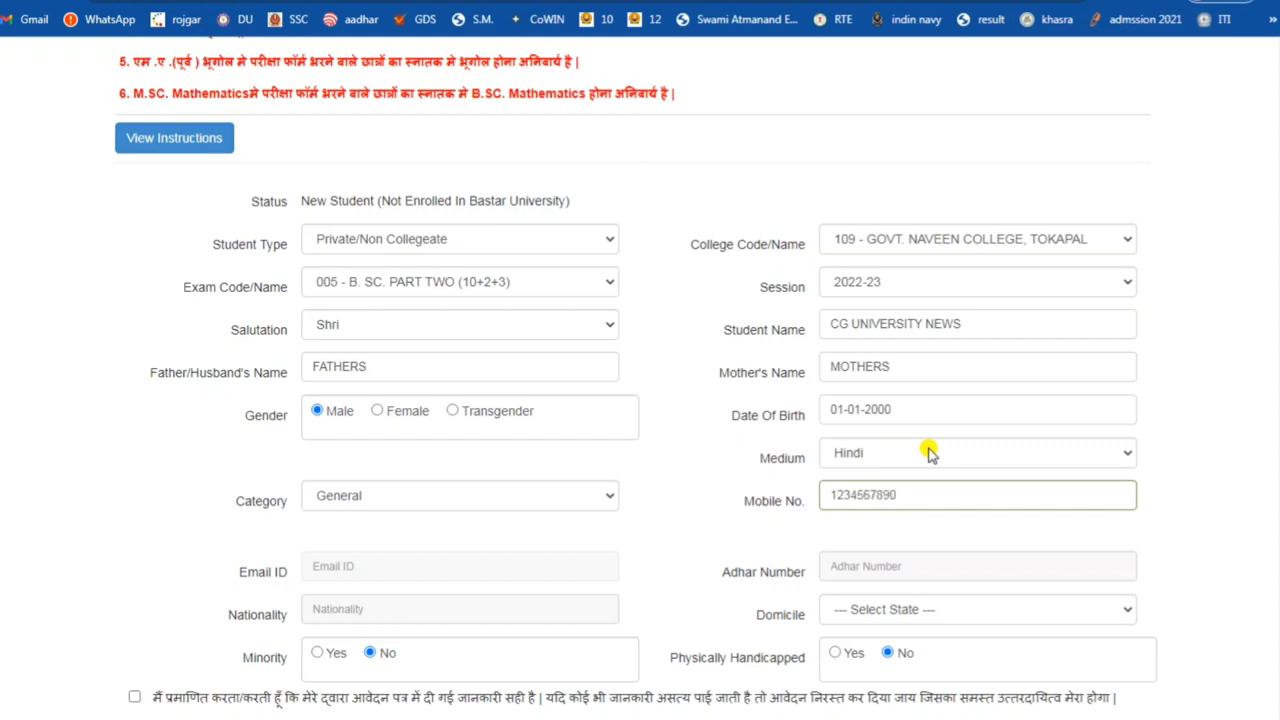
{"action": "scroll", "coordinate": [780, 450], "scroll_direction": "down", "scroll_amount": 2}
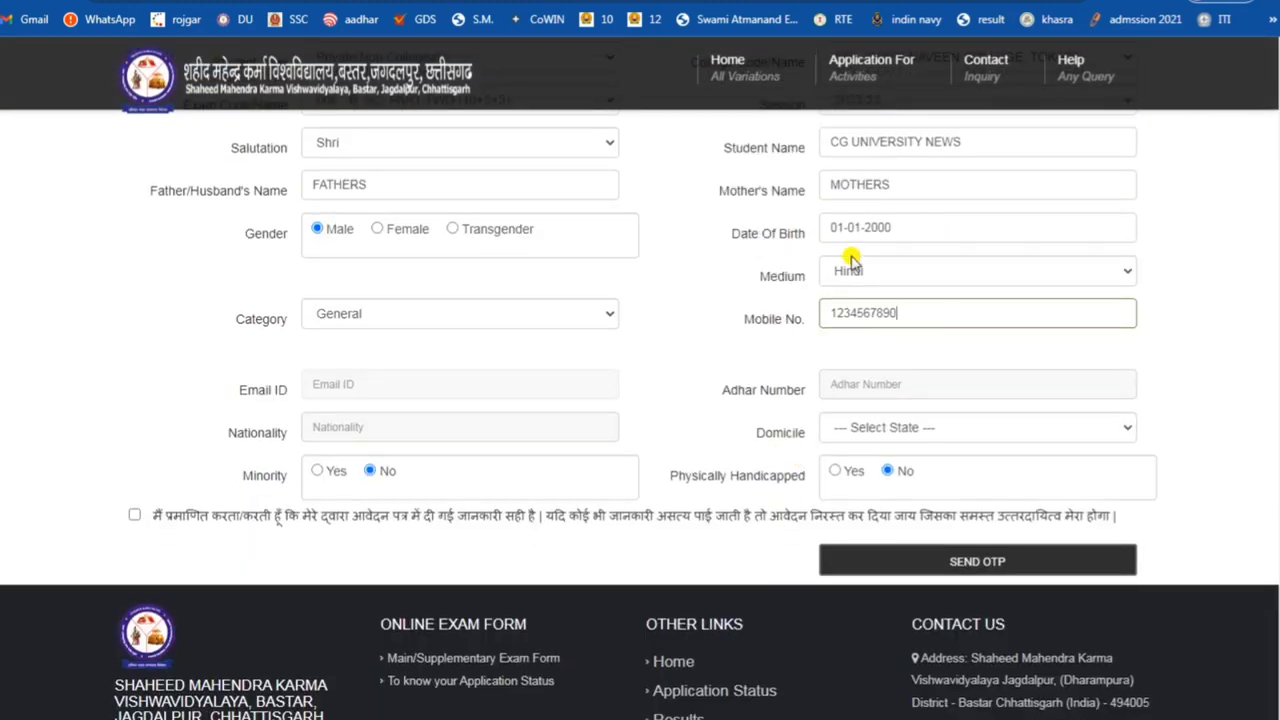
Set the nationality to INDIAN and the domicile to Chhattisgarh.
{"action": "left_click", "coordinate": [318, 389]}
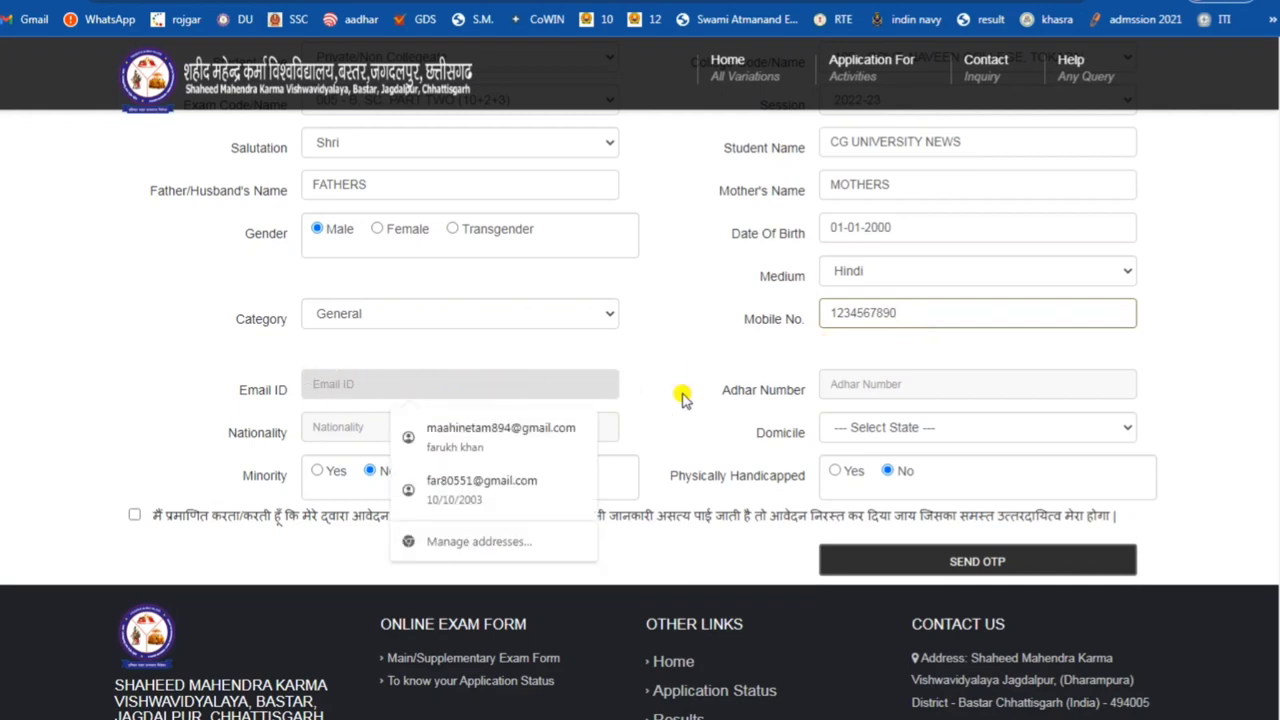
{"action": "left_click", "coordinate": [858, 384]}
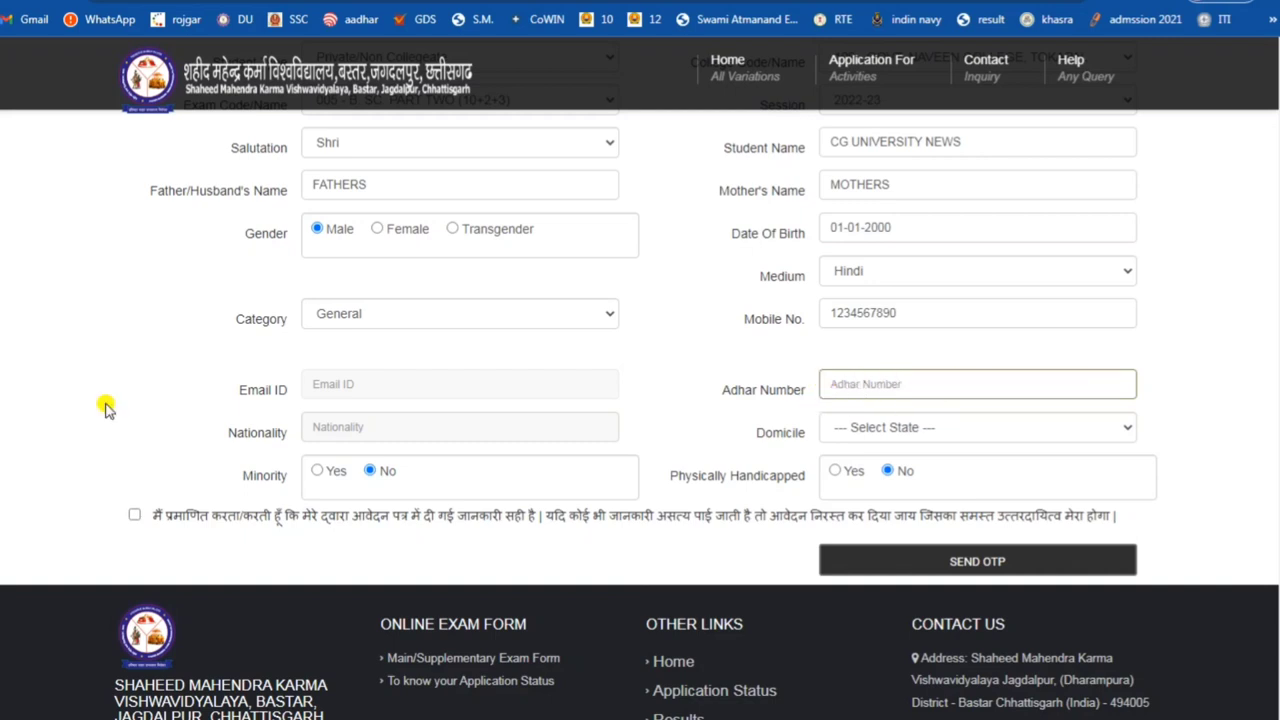
{"action": "left_click", "coordinate": [349, 428]}
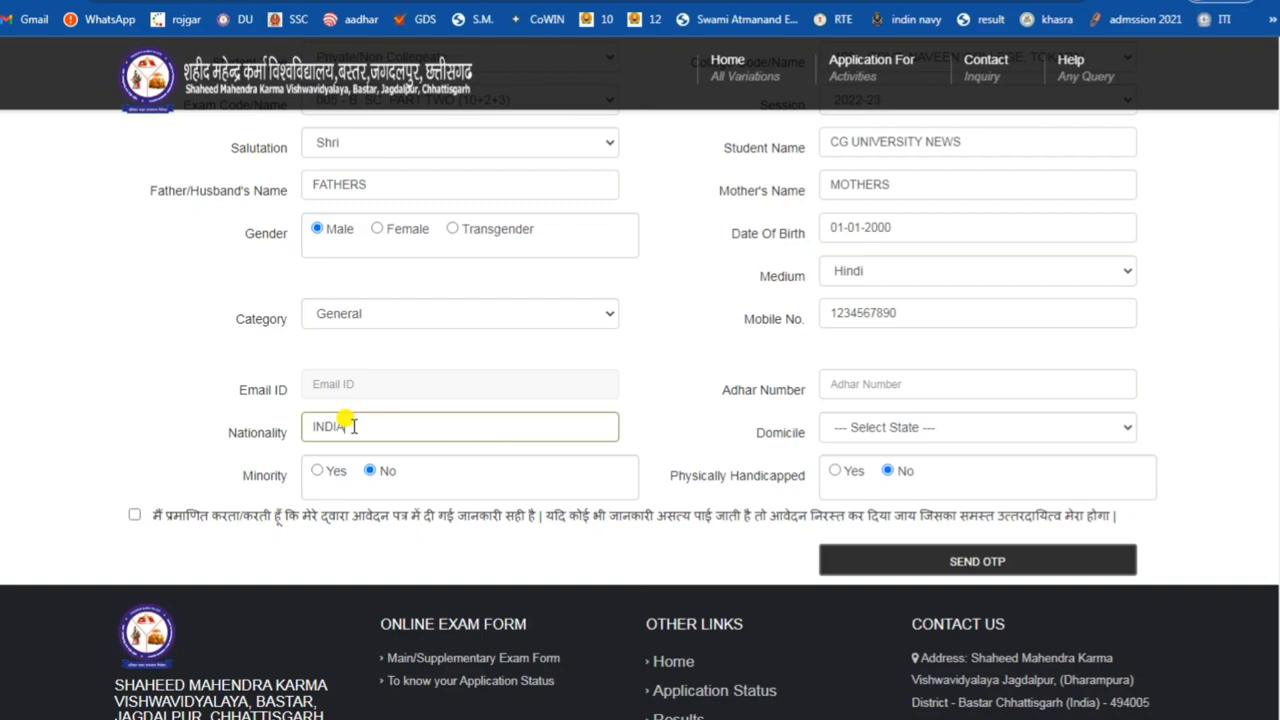
{"action": "type", "text": "INDIAN"}
{"action": "left_click", "coordinate": [918, 432]}
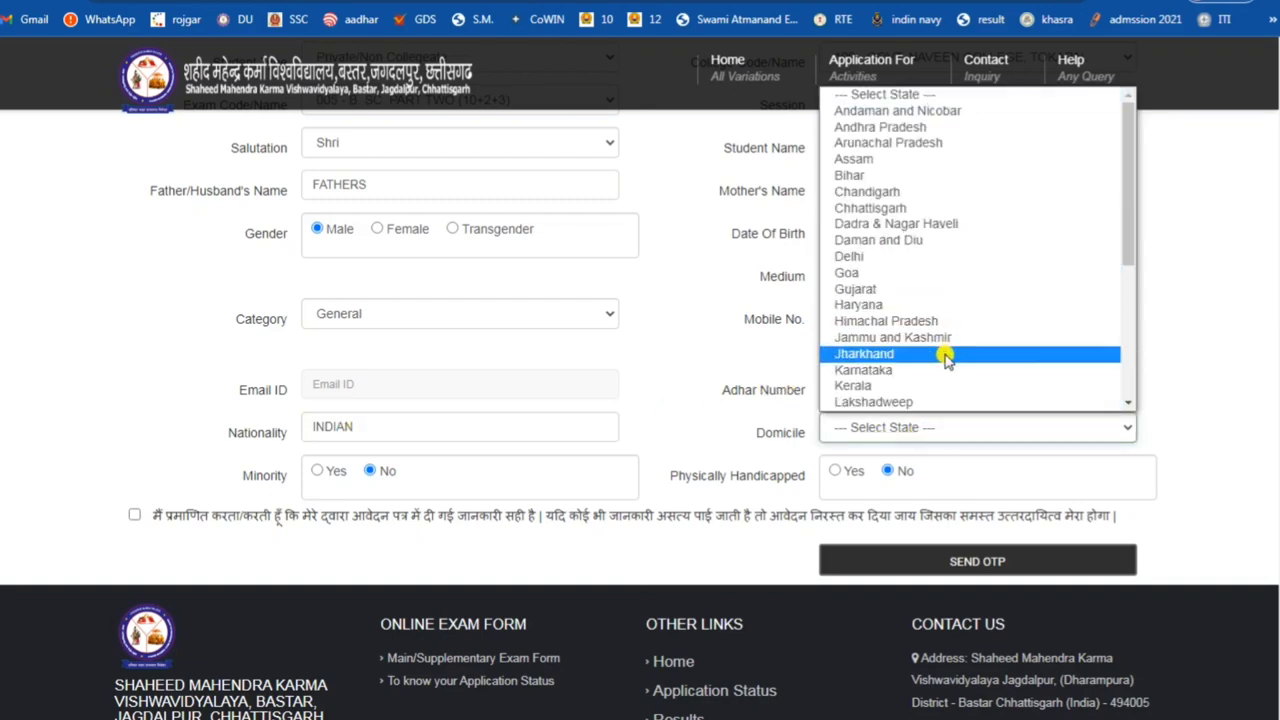
{"action": "type", "text": "chh"}
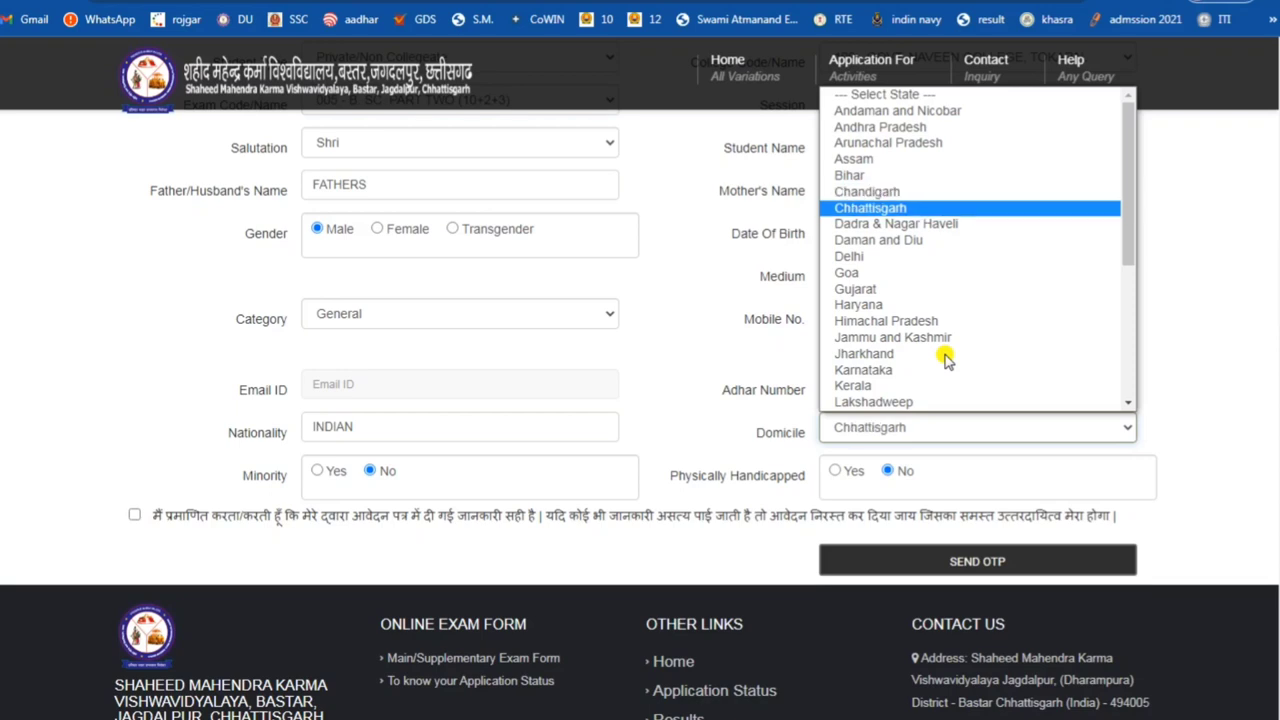
{"action": "key", "text": "Return"}
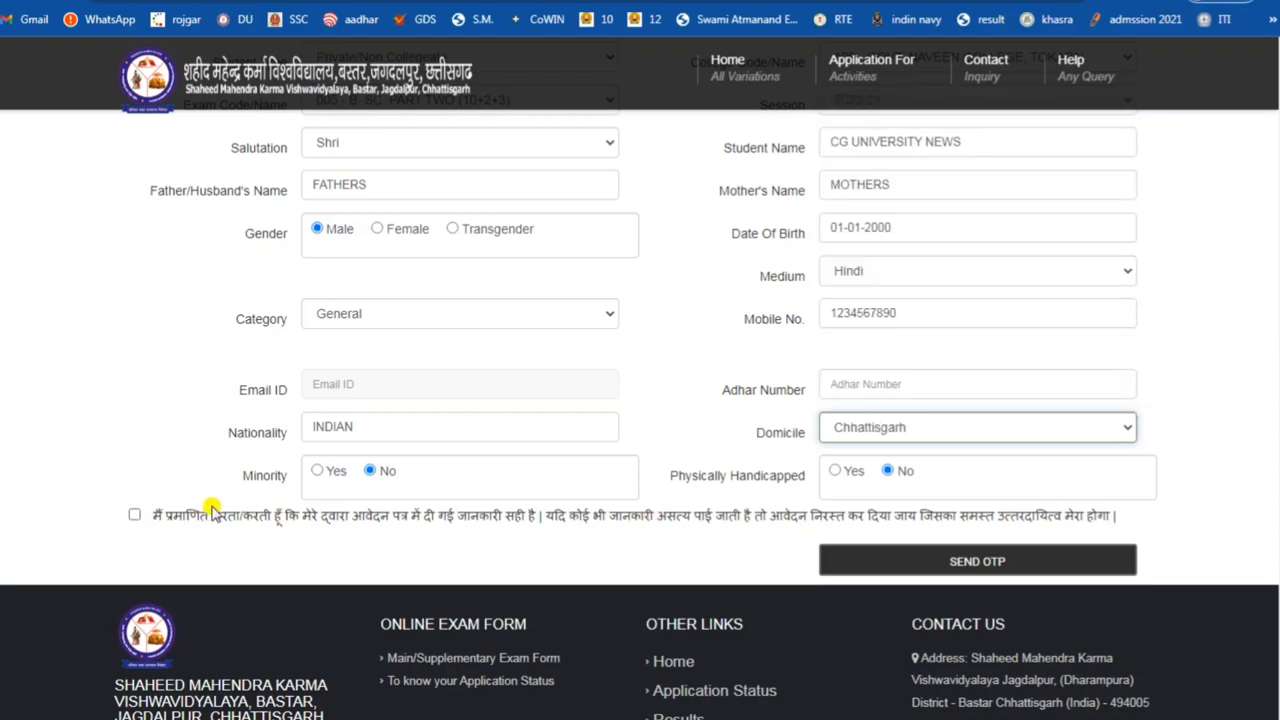
{"action": "left_click", "coordinate": [316, 471]}
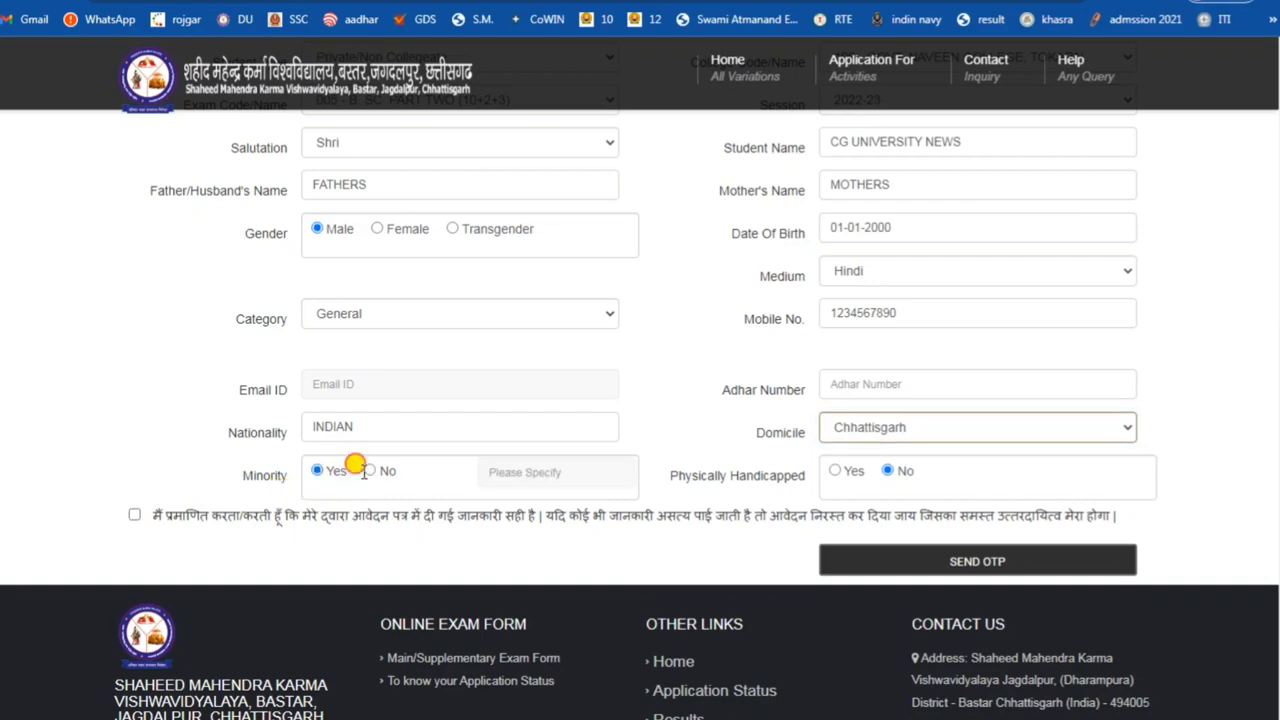
{"action": "left_click", "coordinate": [368, 472]}
{"action": "left_click", "coordinate": [318, 471]}
{"action": "left_click", "coordinate": [606, 468]}
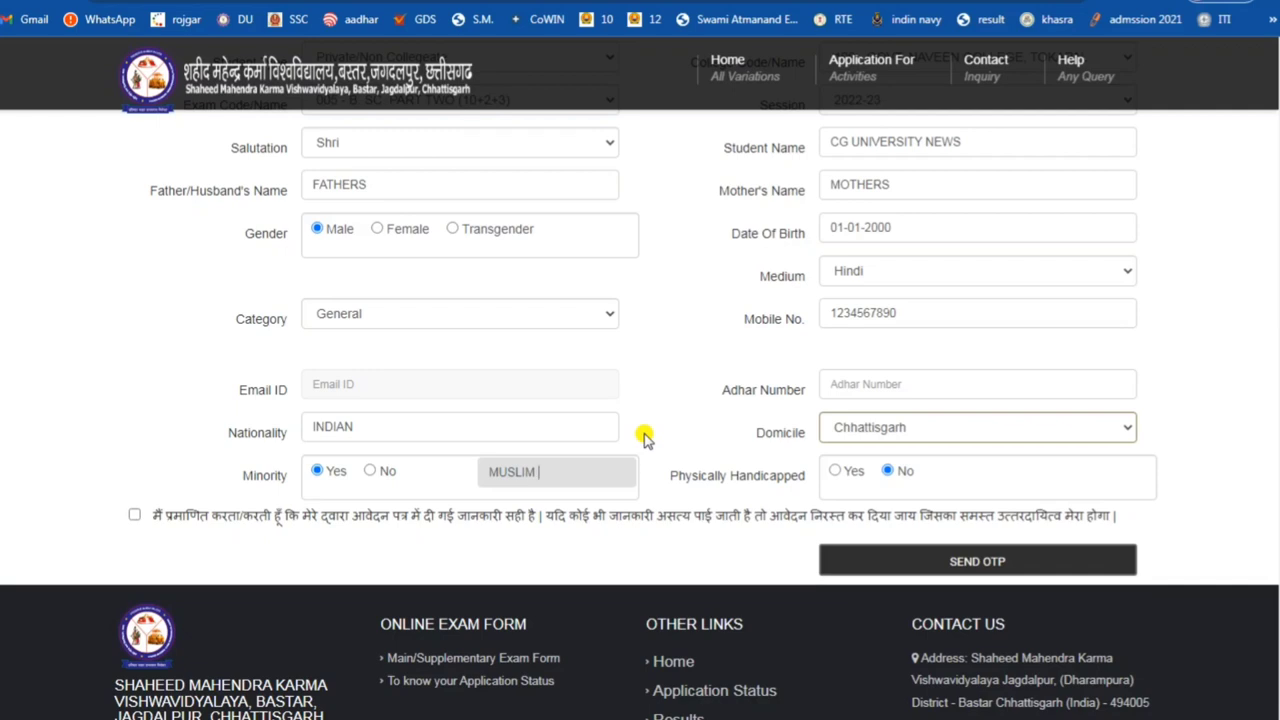
{"action": "left_click", "coordinate": [368, 474]}
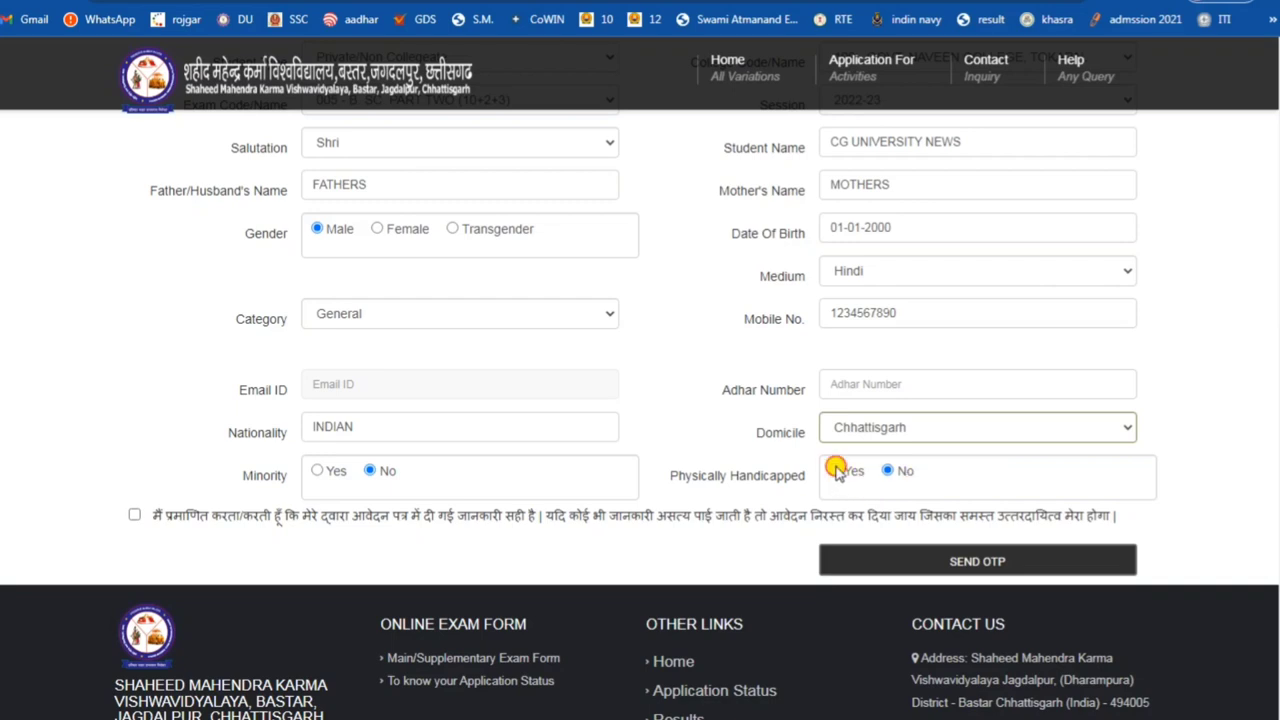
Accept the declaration that the information given in the application is correct.
{"action": "scroll", "coordinate": [828, 490], "scroll_direction": "down", "scroll_amount": 1}
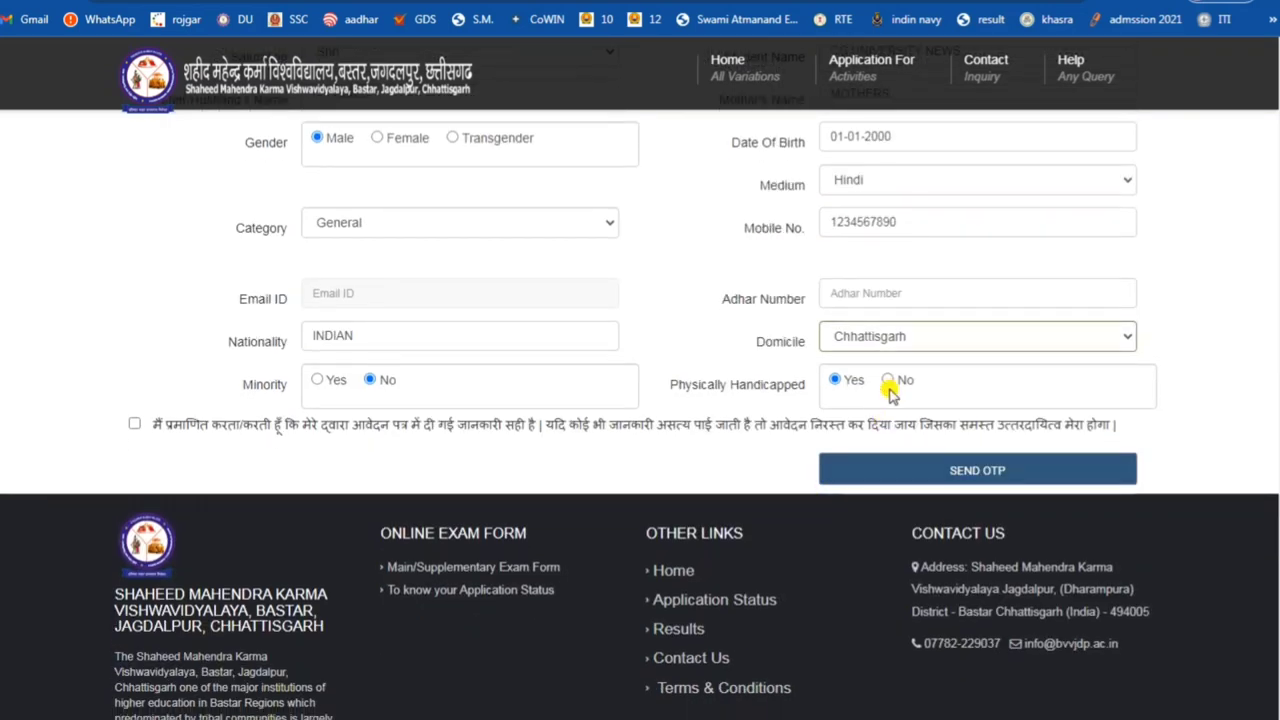
{"action": "left_click", "coordinate": [133, 424]}
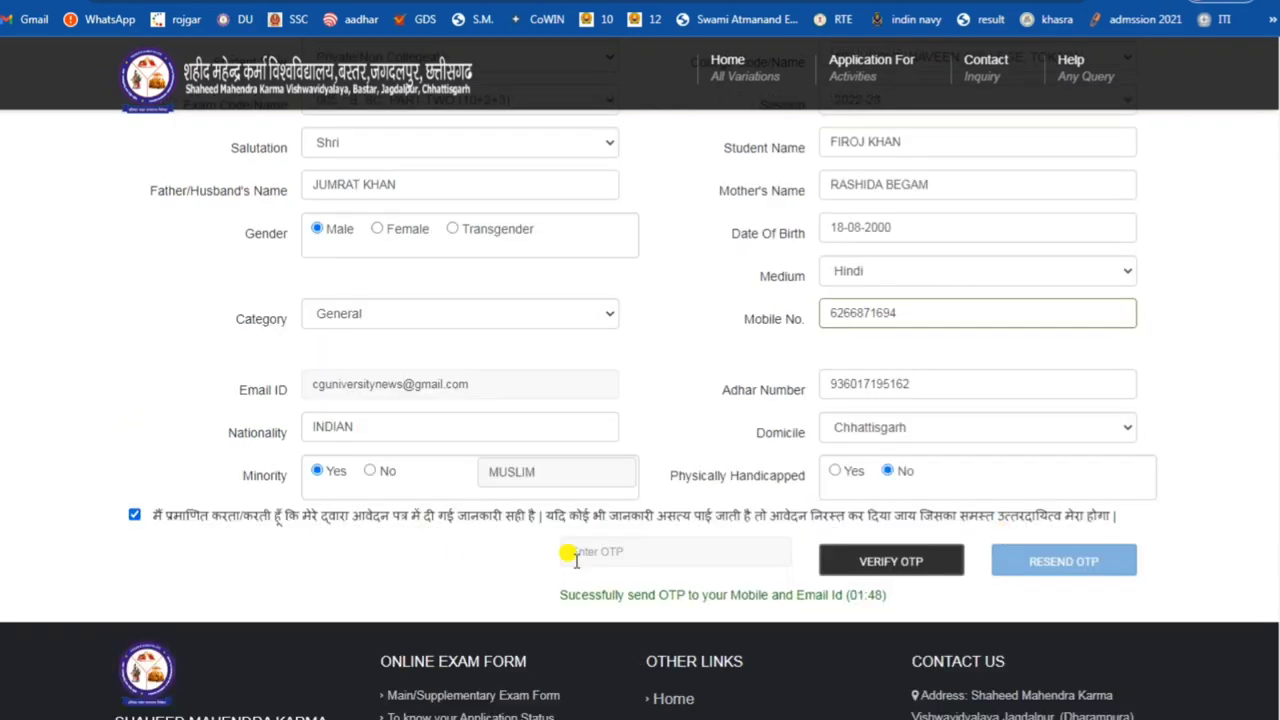
Enter the one-time verification code, verify it and submit the student's registration.
{"action": "left_click", "coordinate": [576, 558]}
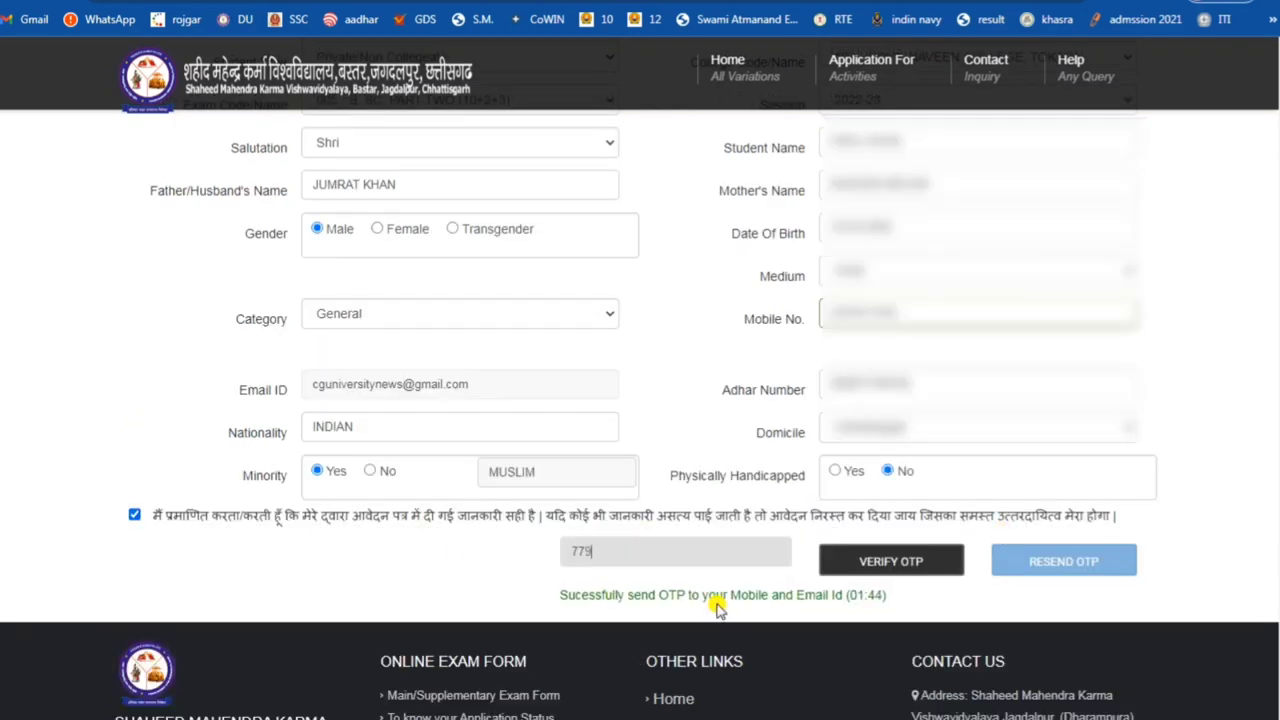
{"action": "left_click", "coordinate": [886, 566]}
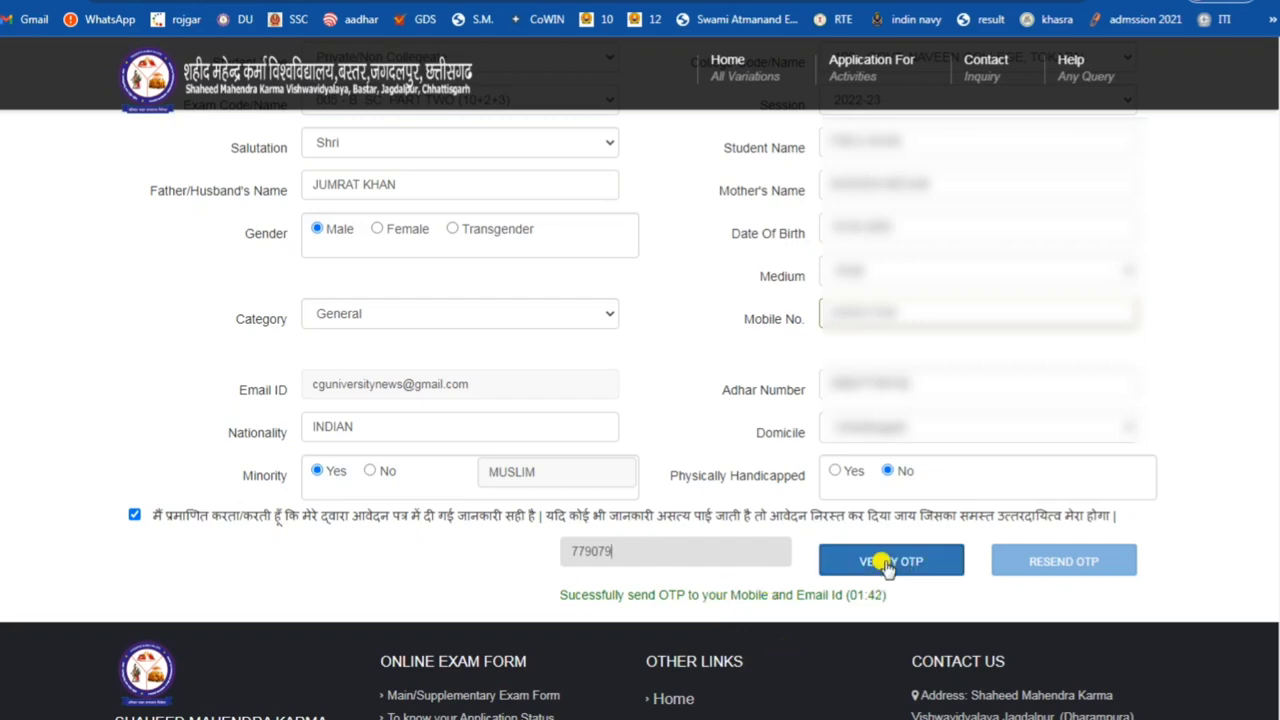
{"action": "left_click", "coordinate": [886, 563]}
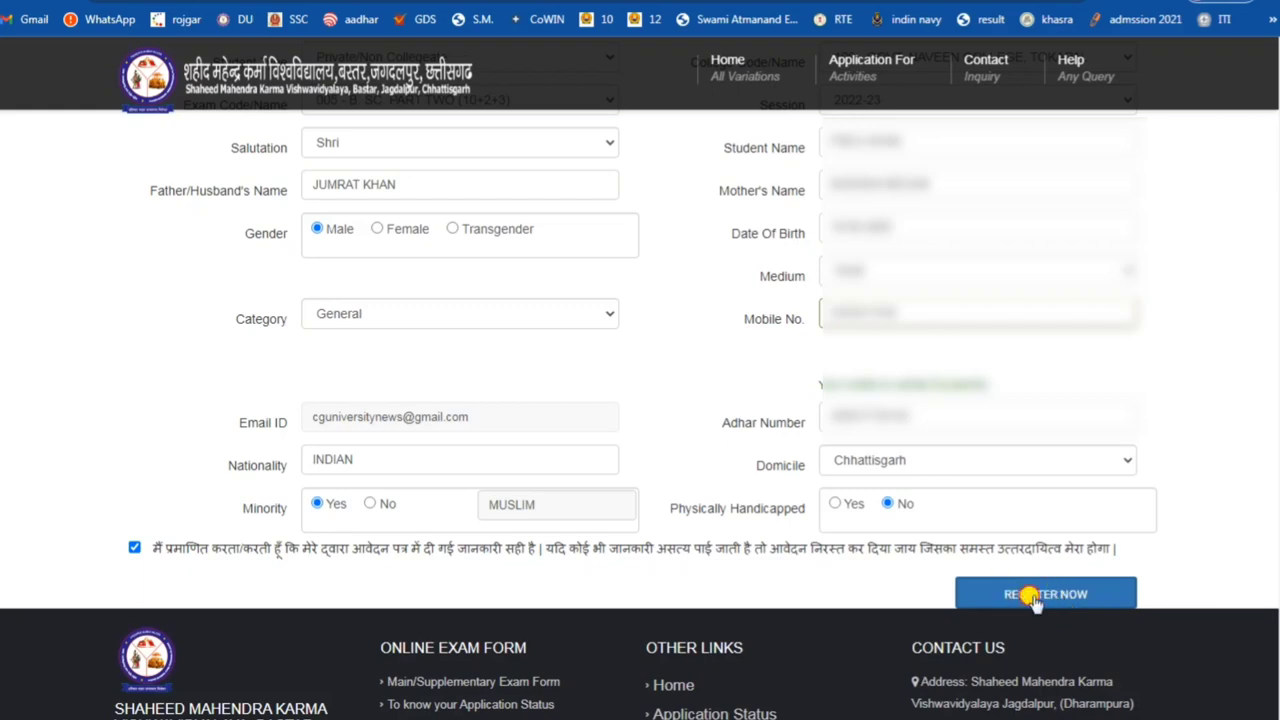
{"action": "left_click", "coordinate": [1035, 597]}
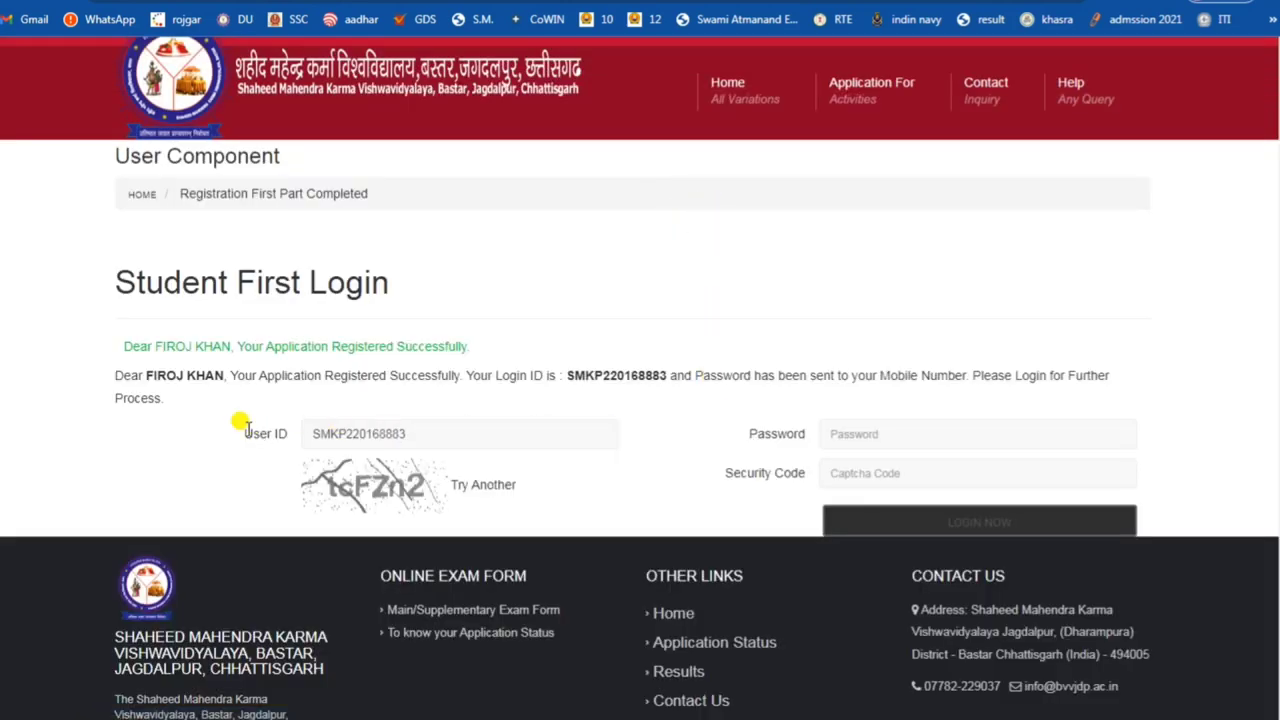
Log in to the student account with the account password and captcha code, and save the password in the browser.
{"action": "left_click_drag", "start_coordinate": [318, 433], "coordinate": [505, 462]}
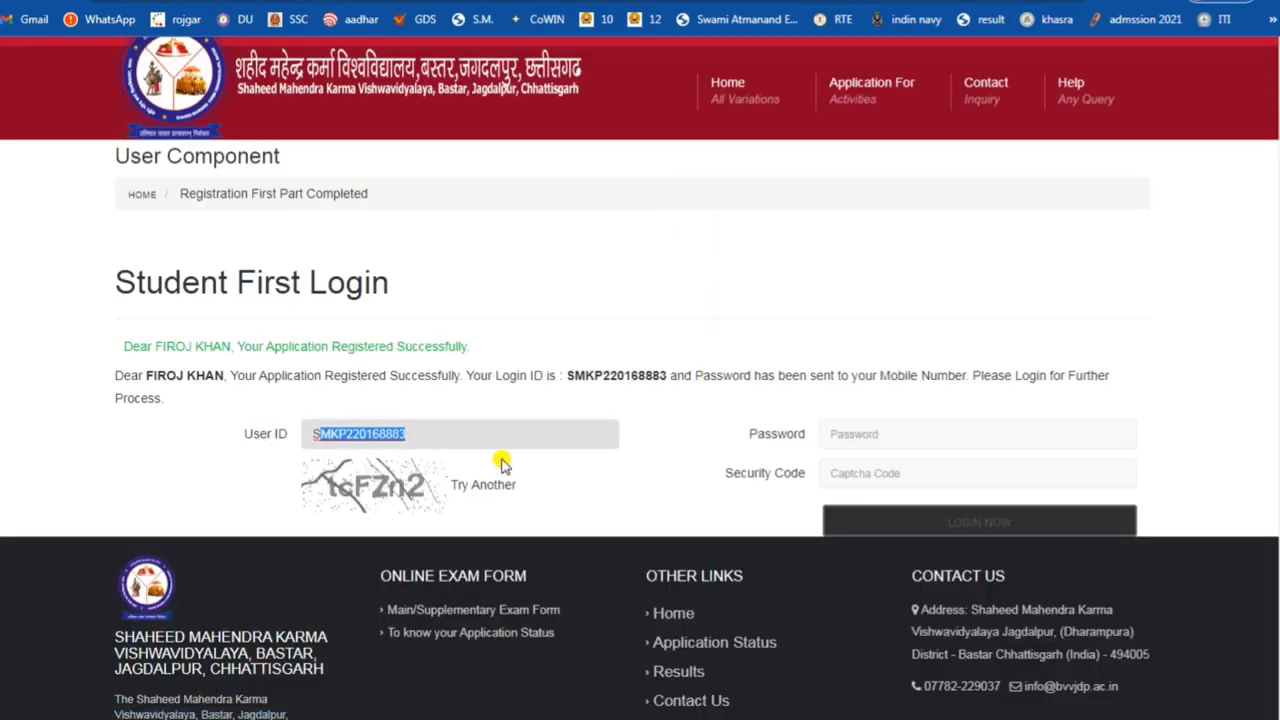
{"action": "mouse_move", "coordinate": [410, 432]}
{"action": "left_mouse_down"}
{"action": "mouse_move", "coordinate": [286, 423]}
{"action": "mouse_move", "coordinate": [408, 433]}
{"action": "left_mouse_up"}
{"action": "left_click", "coordinate": [474, 434]}
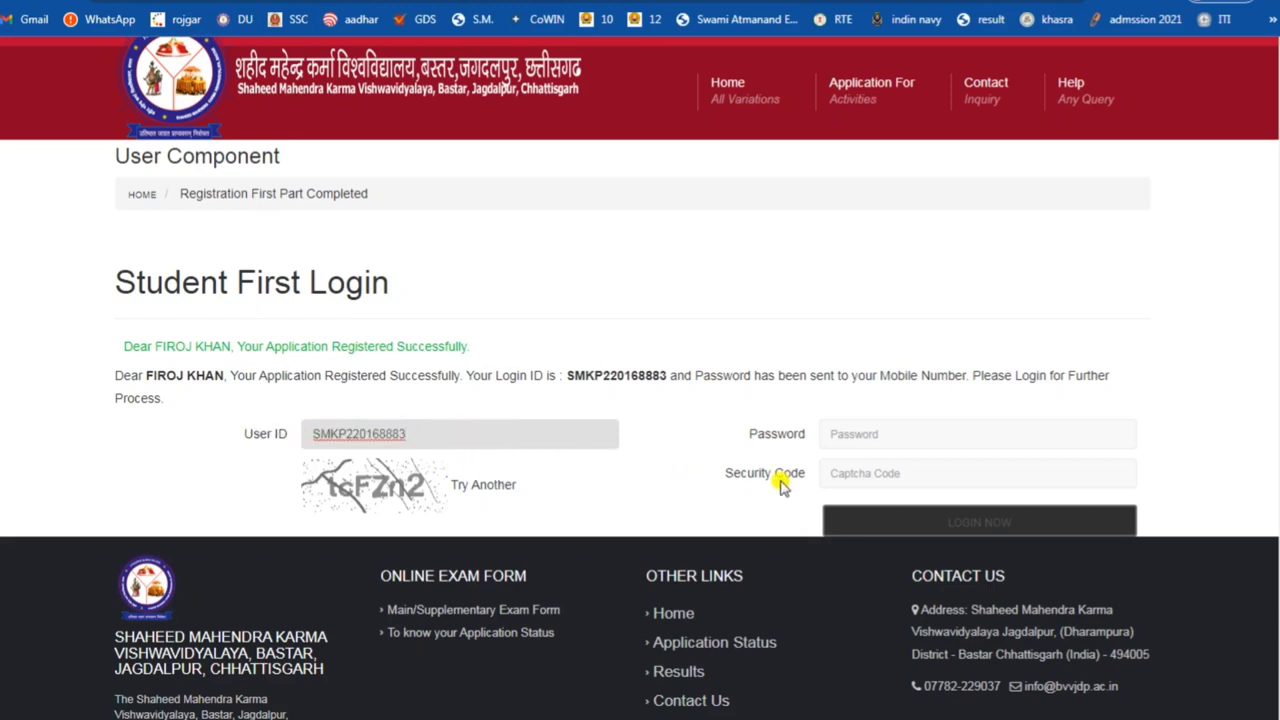
{"action": "left_click", "coordinate": [851, 440]}
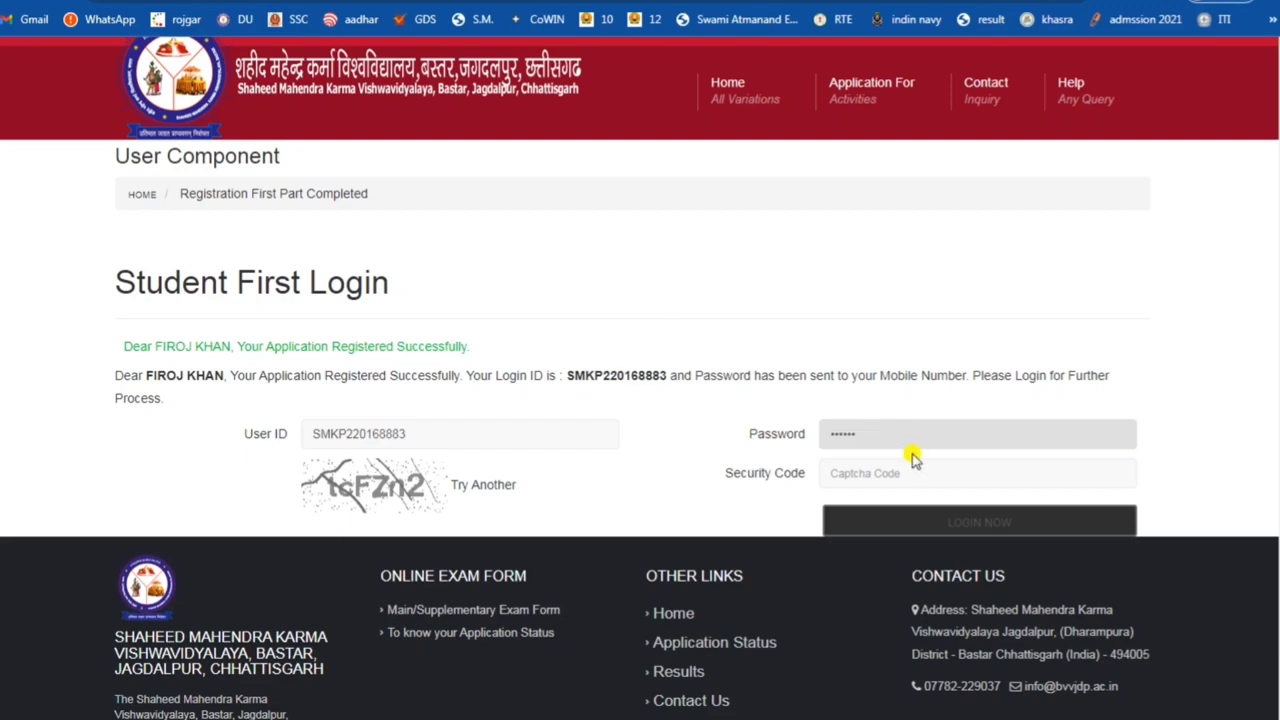
{"action": "left_click", "coordinate": [908, 469]}
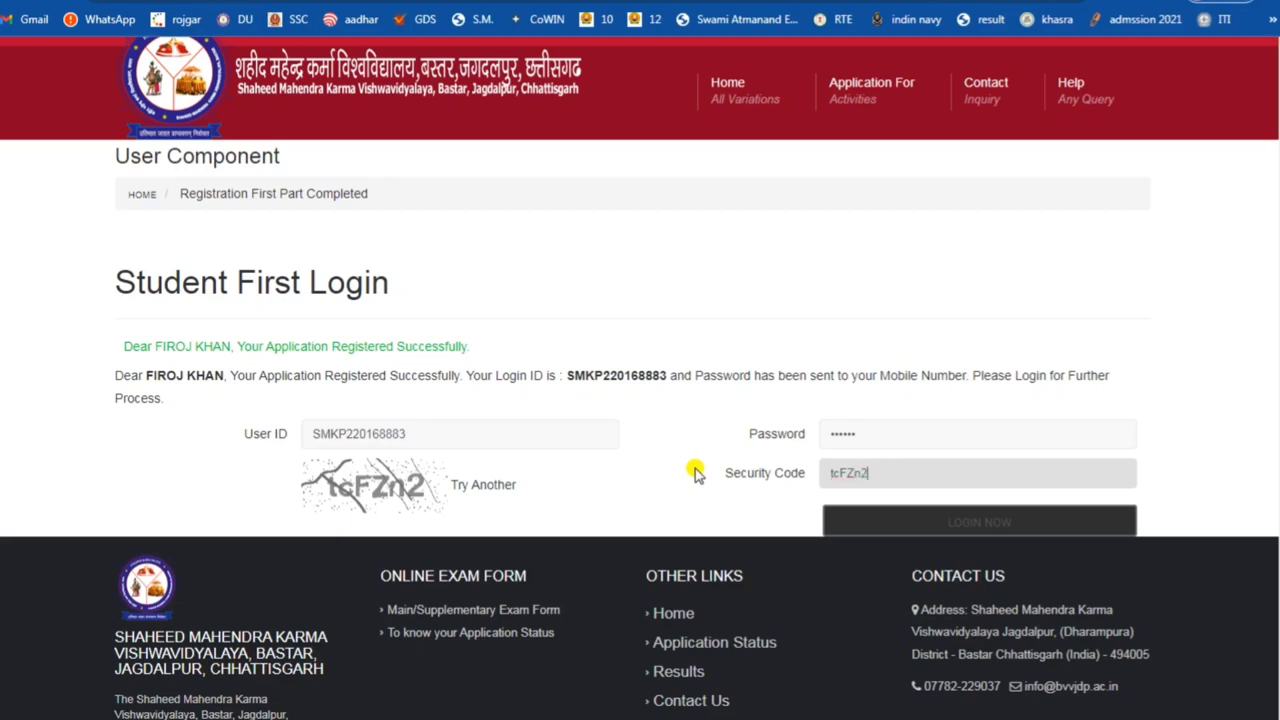
{"action": "left_click", "coordinate": [978, 528]}
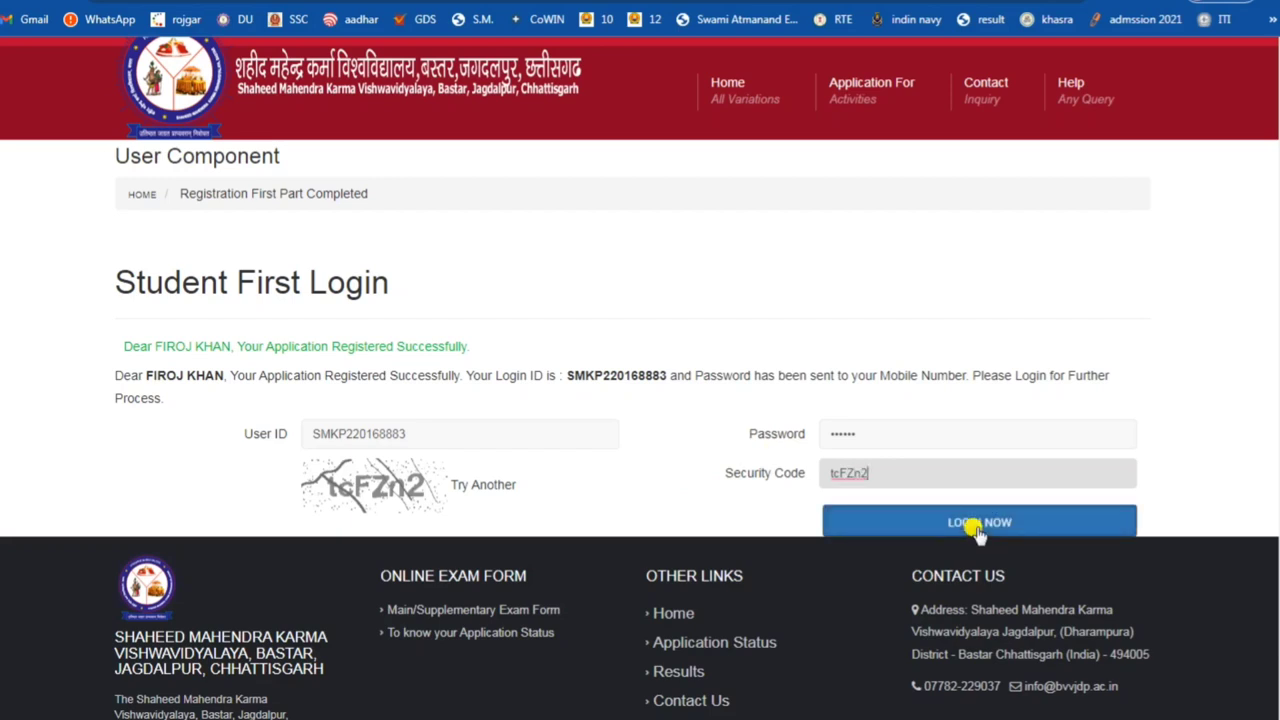
{"action": "left_click", "coordinate": [978, 530]}
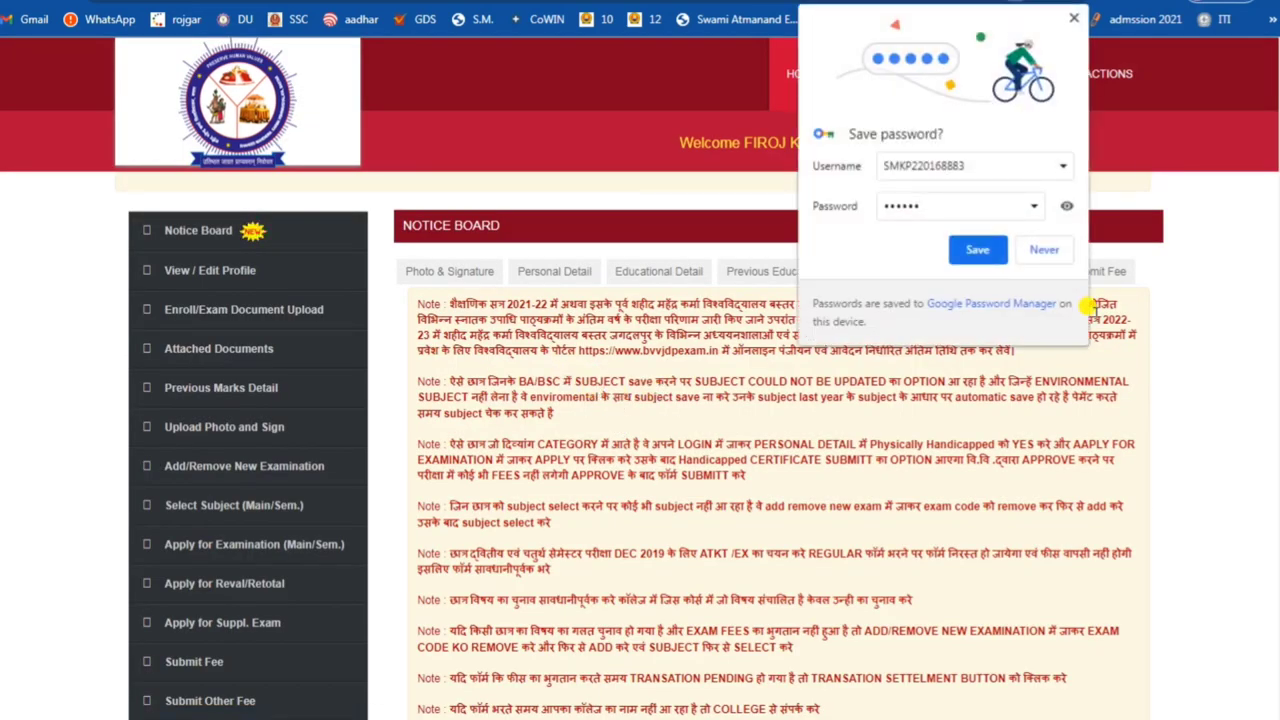
{"action": "left_click", "coordinate": [978, 250]}
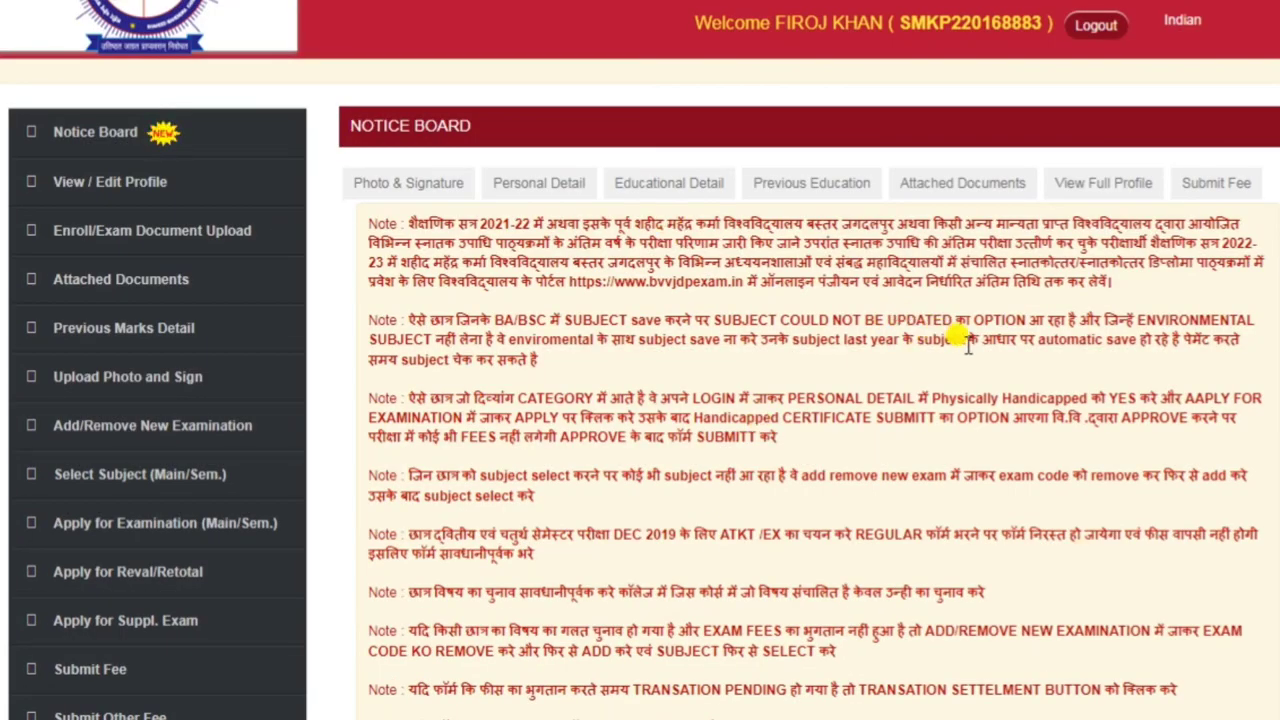
Open the Photo & Signature section from the notice board and upload the student's passport-size photograph.
{"action": "scroll", "coordinate": [966, 345], "scroll_direction": "down", "scroll_amount": 10}
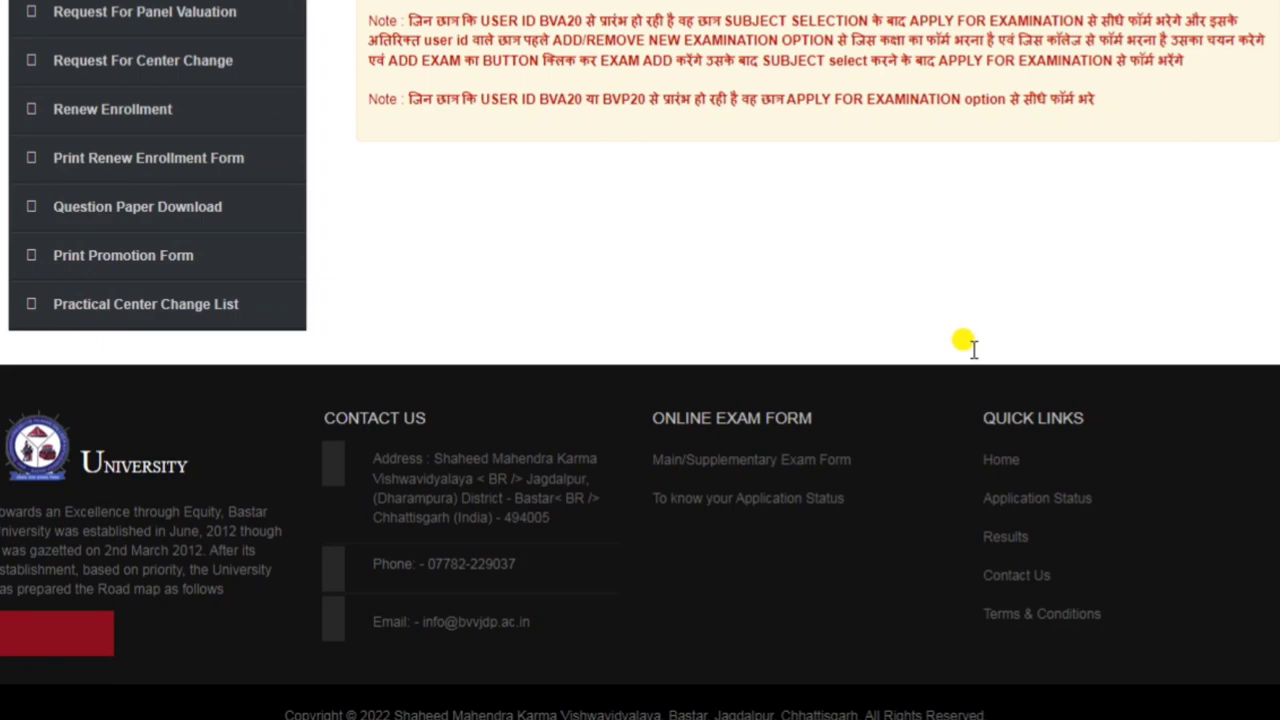
{"action": "scroll", "coordinate": [966, 345], "scroll_direction": "up", "scroll_amount": 10}
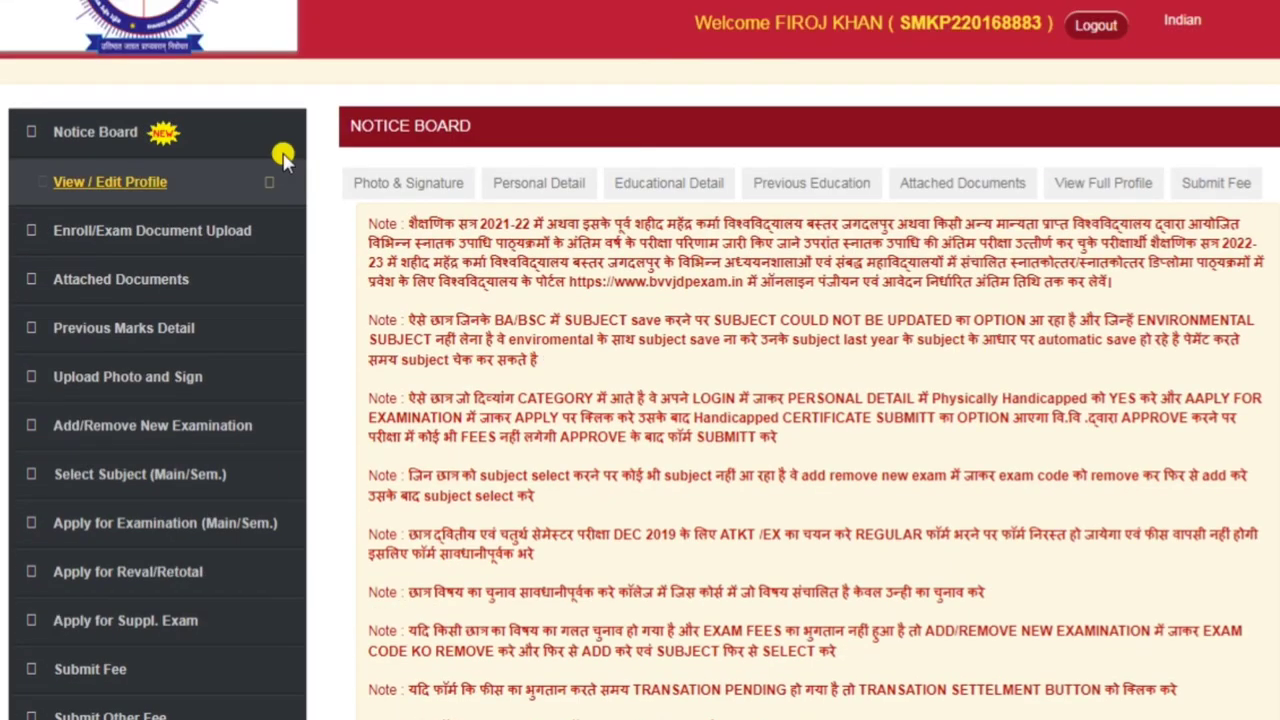
{"action": "left_click", "coordinate": [420, 190]}
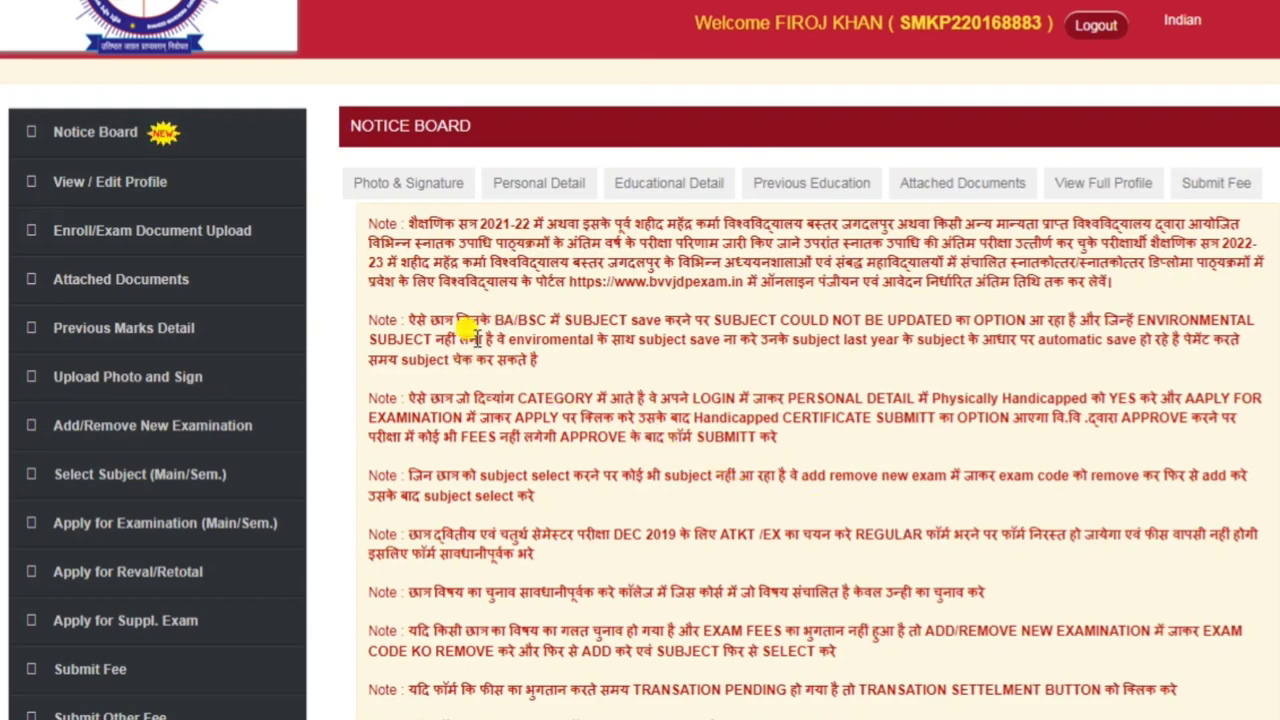
{"action": "left_click", "coordinate": [397, 190]}
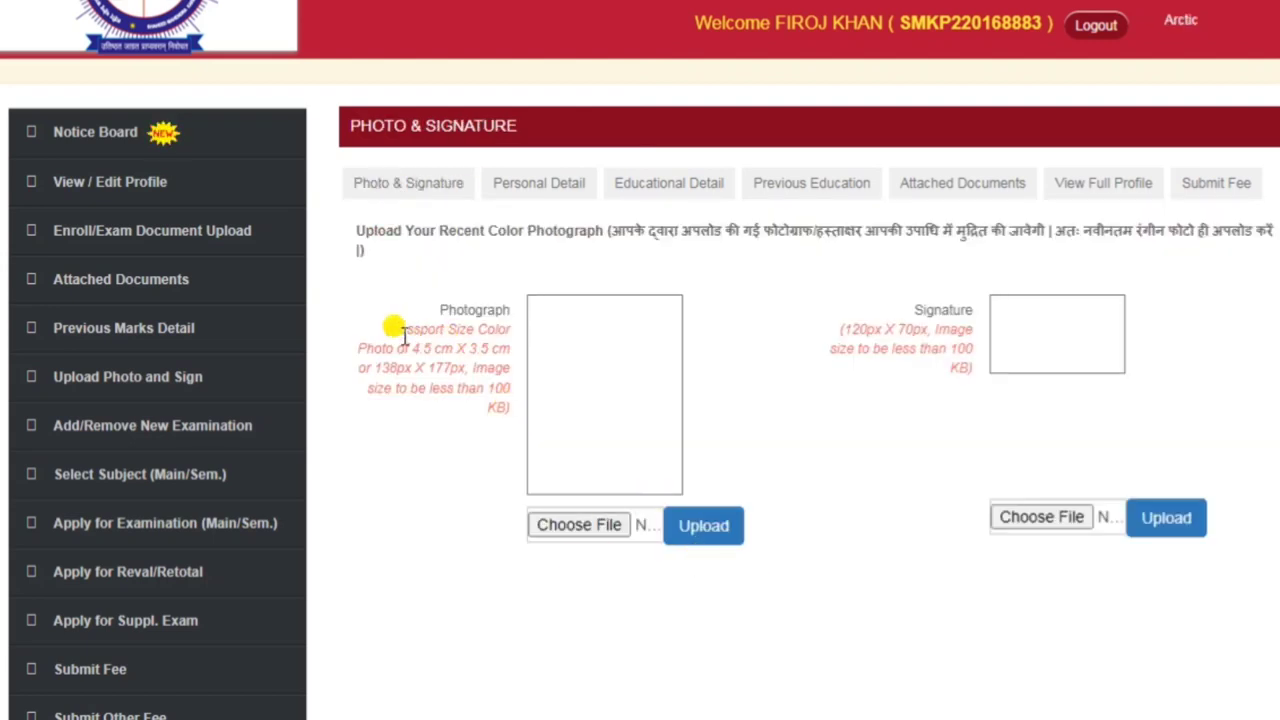
{"action": "left_click_drag", "start_coordinate": [391, 333], "coordinate": [512, 362]}
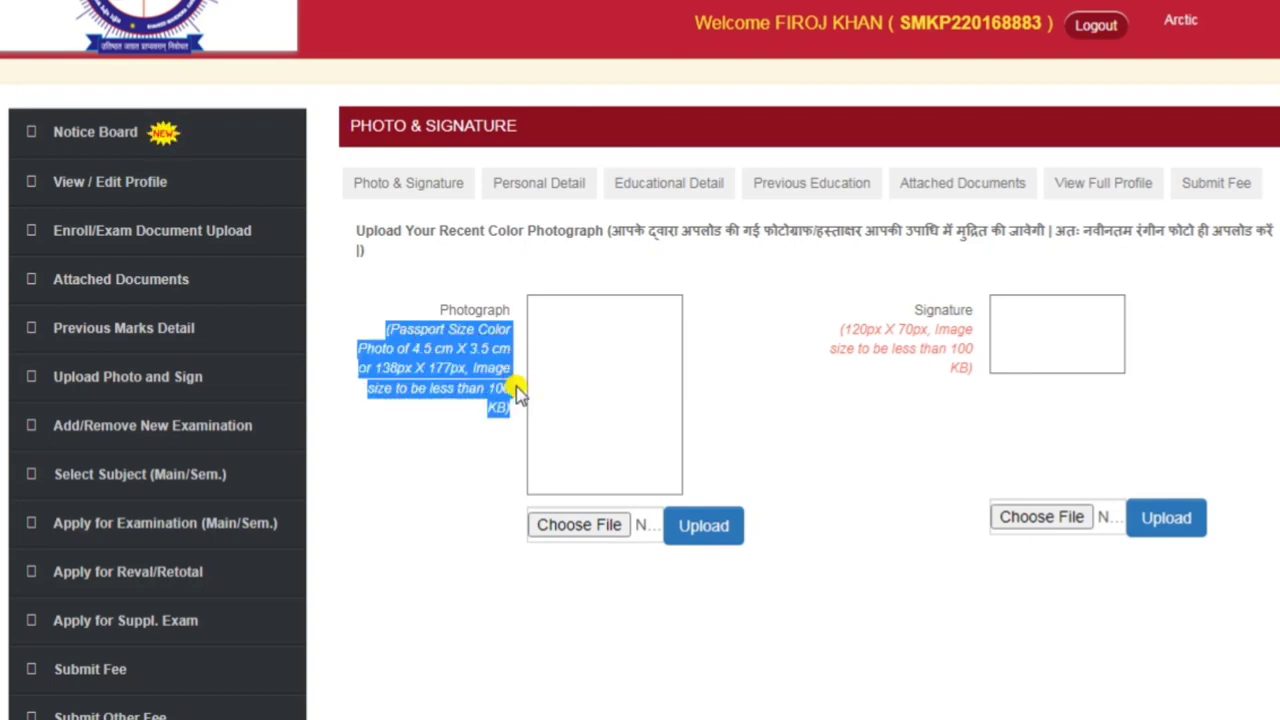
{"action": "left_click", "coordinate": [598, 525]}
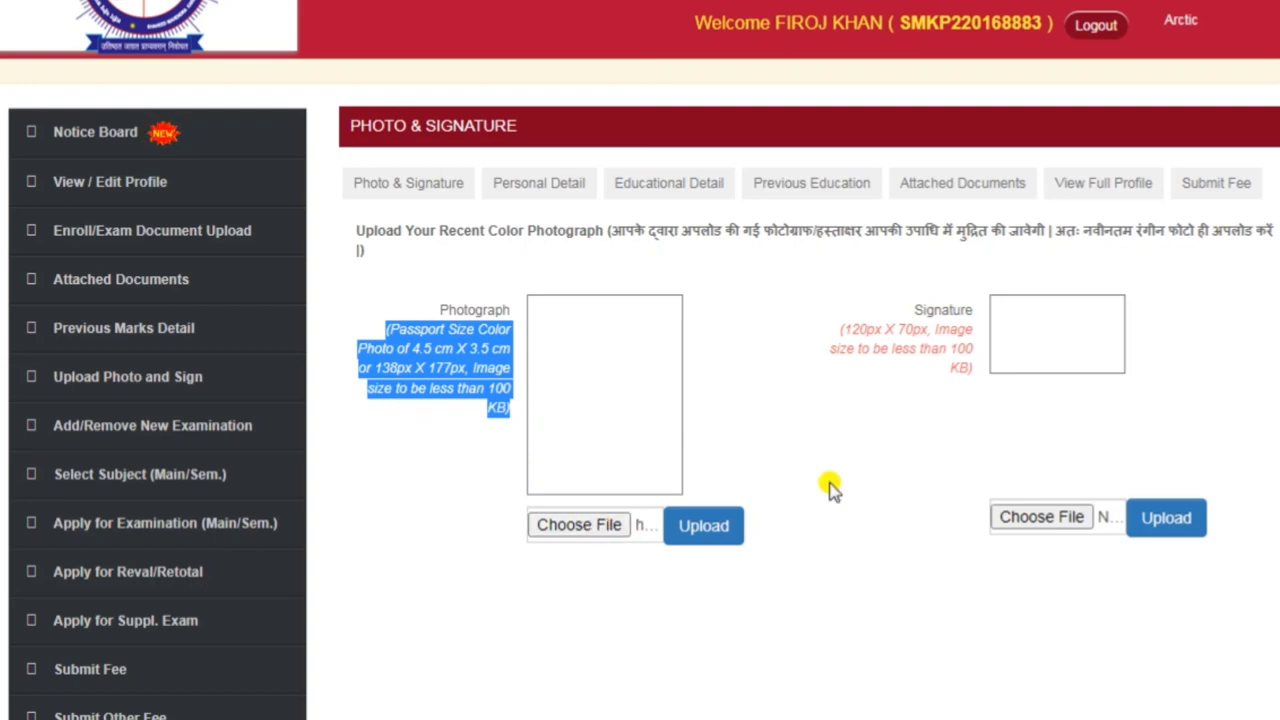
{"action": "left_click", "coordinate": [702, 532]}
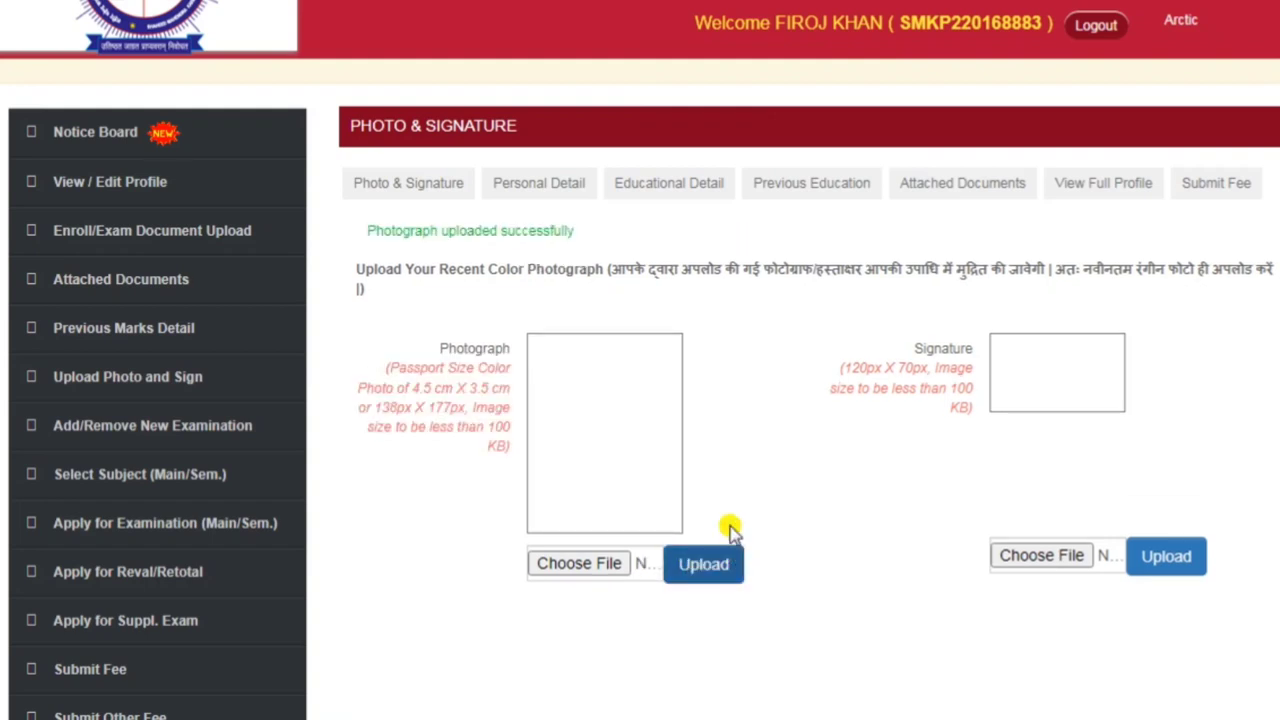
{"action": "left_click_drag", "start_coordinate": [358, 228], "coordinate": [605, 255]}
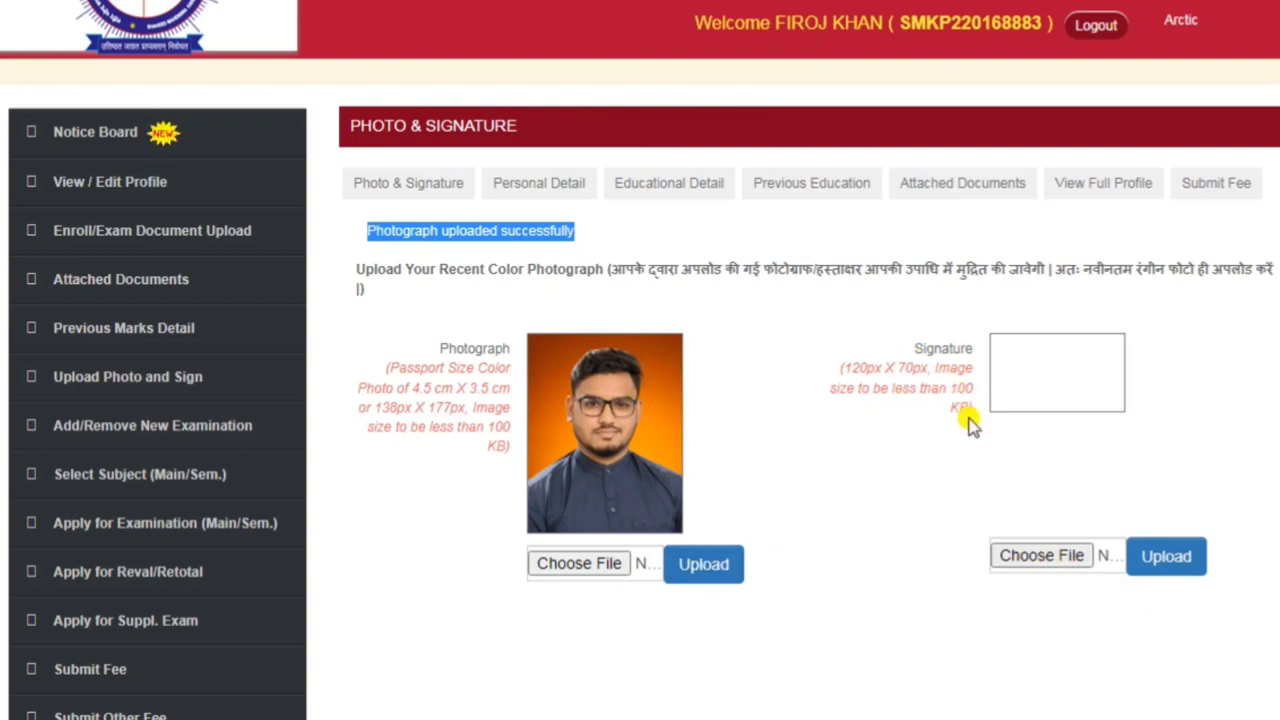
Choose the student's signature image and upload it in the Signature section.
{"action": "left_click", "coordinate": [1030, 557]}
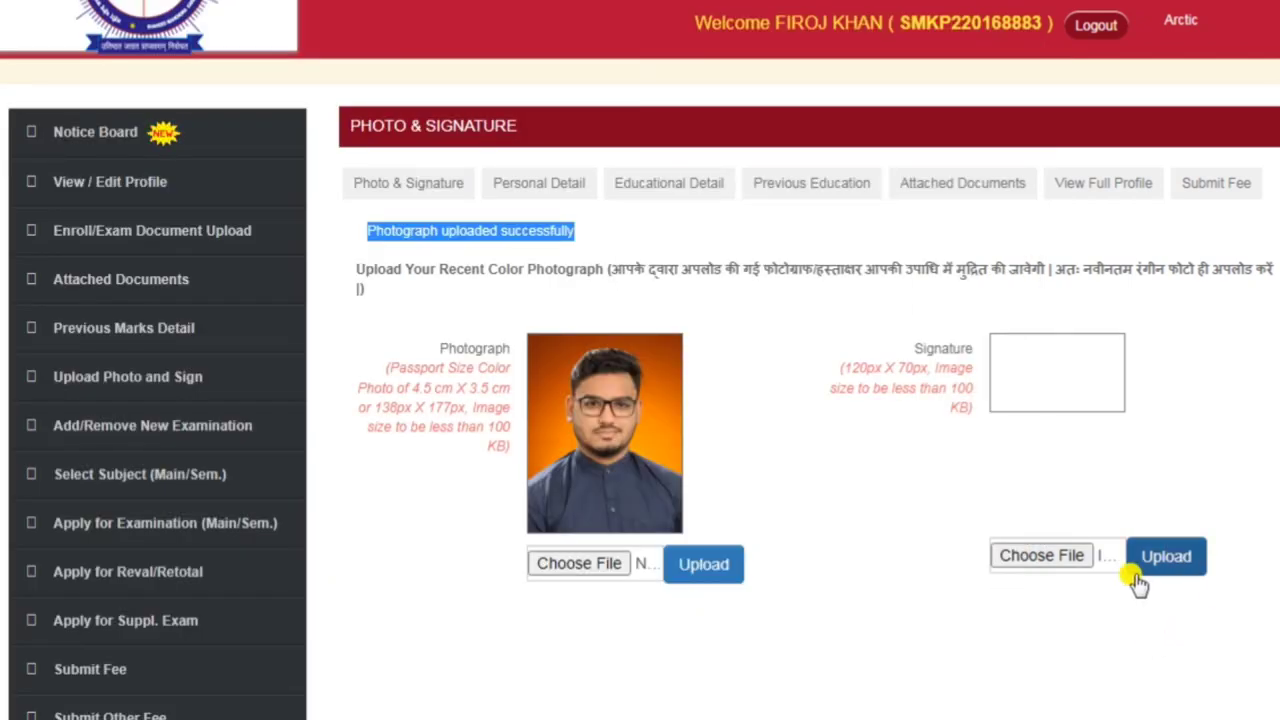
{"action": "left_click", "coordinate": [1158, 562]}
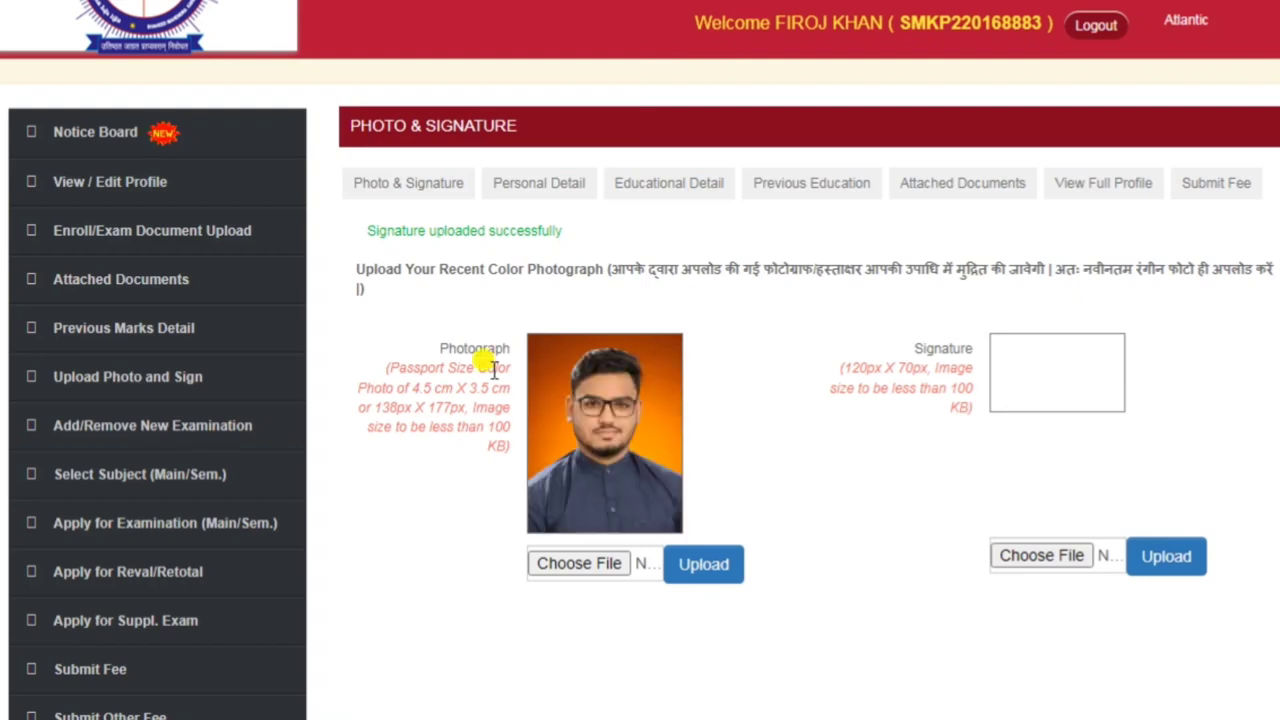
{"action": "left_click_drag", "start_coordinate": [371, 222], "coordinate": [597, 254]}
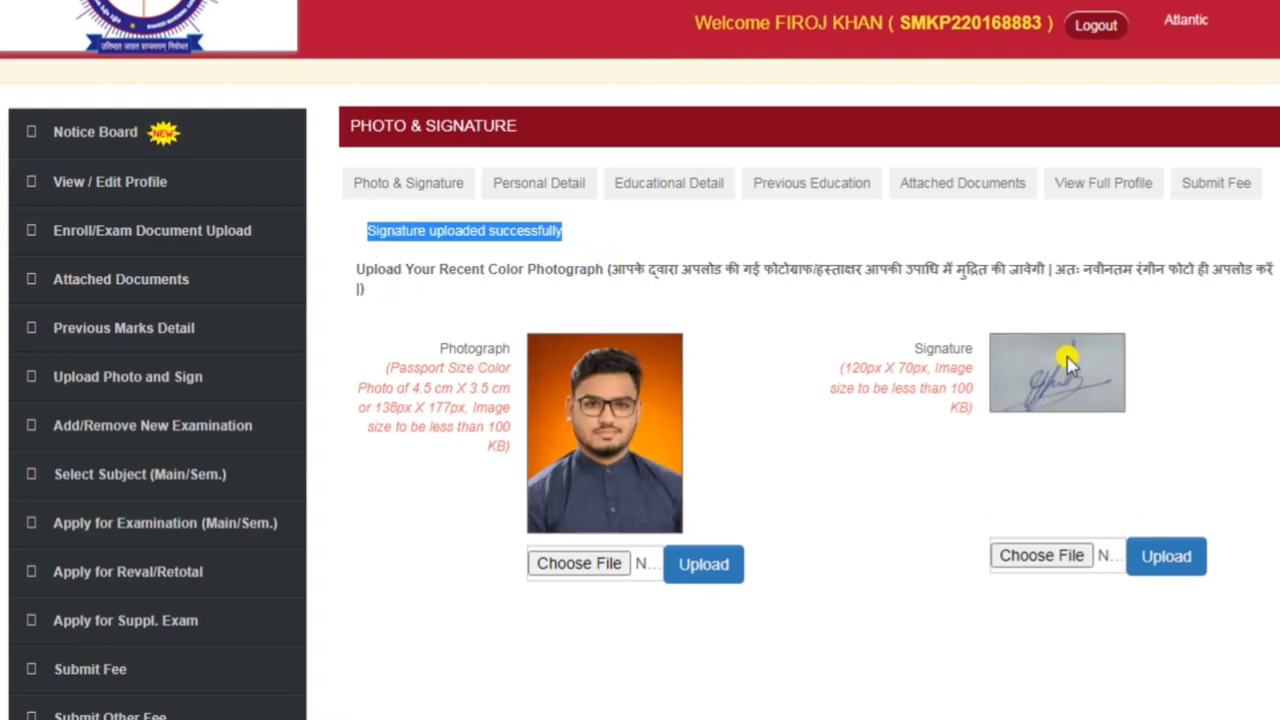
{"action": "left_click", "coordinate": [1266, 469]}
{"action": "scroll", "coordinate": [1209, 603], "scroll_direction": "down", "scroll_amount": 5}
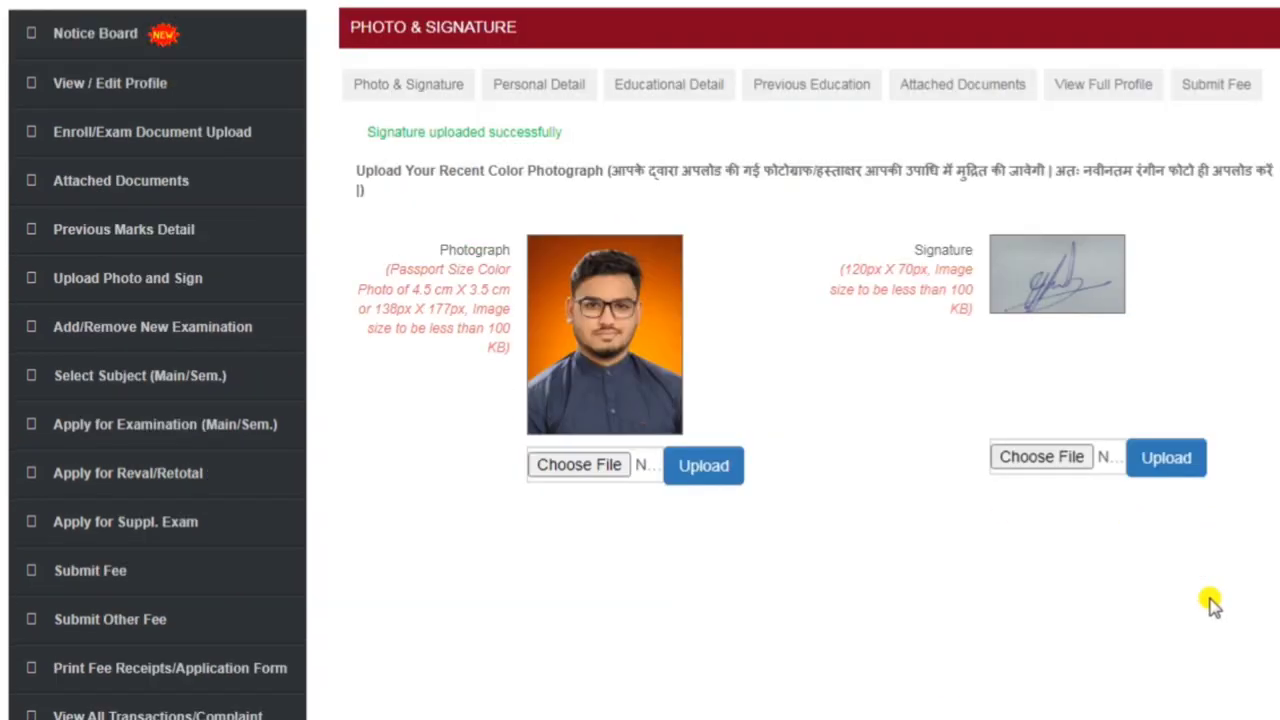
{"action": "scroll", "coordinate": [1166, 600], "scroll_direction": "down", "scroll_amount": 6}
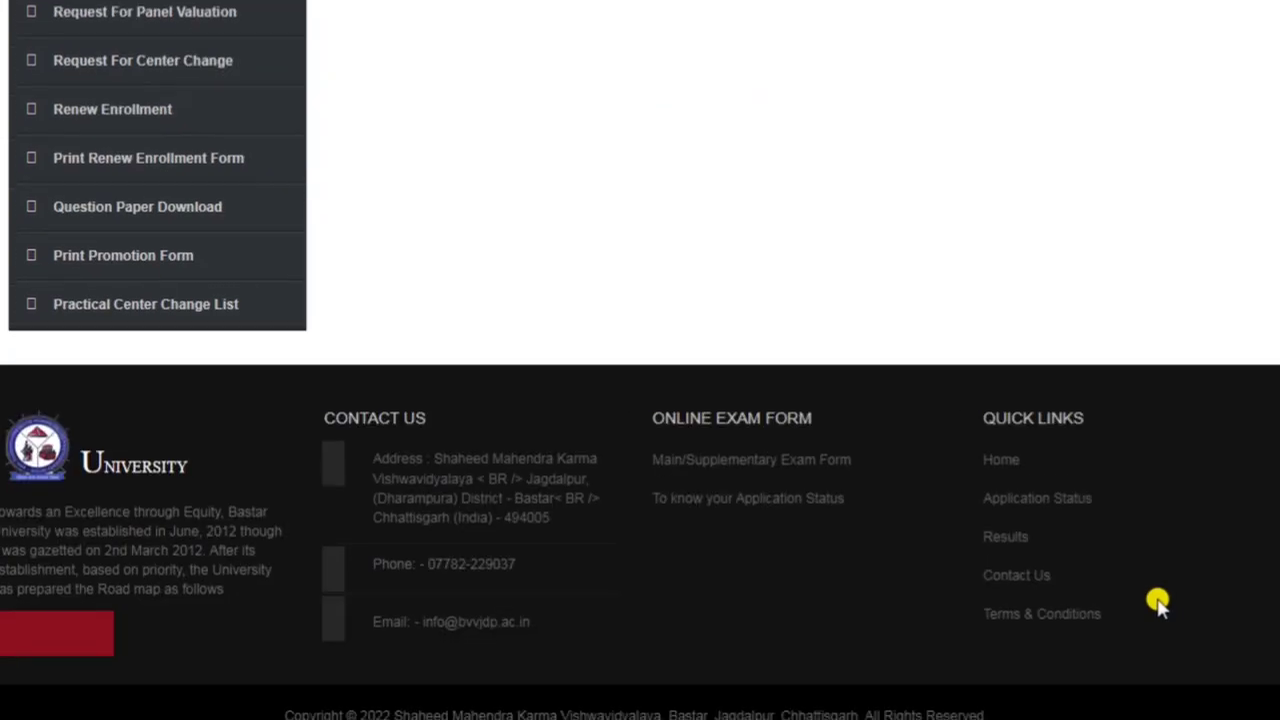
Open the Personal Detail section of the profile and move the father's surname from his first-name field into his last-name field.
{"action": "scroll", "coordinate": [1166, 600], "scroll_direction": "up", "scroll_amount": 8}
{"action": "scroll", "coordinate": [1135, 587], "scroll_direction": "up", "scroll_amount": 2}
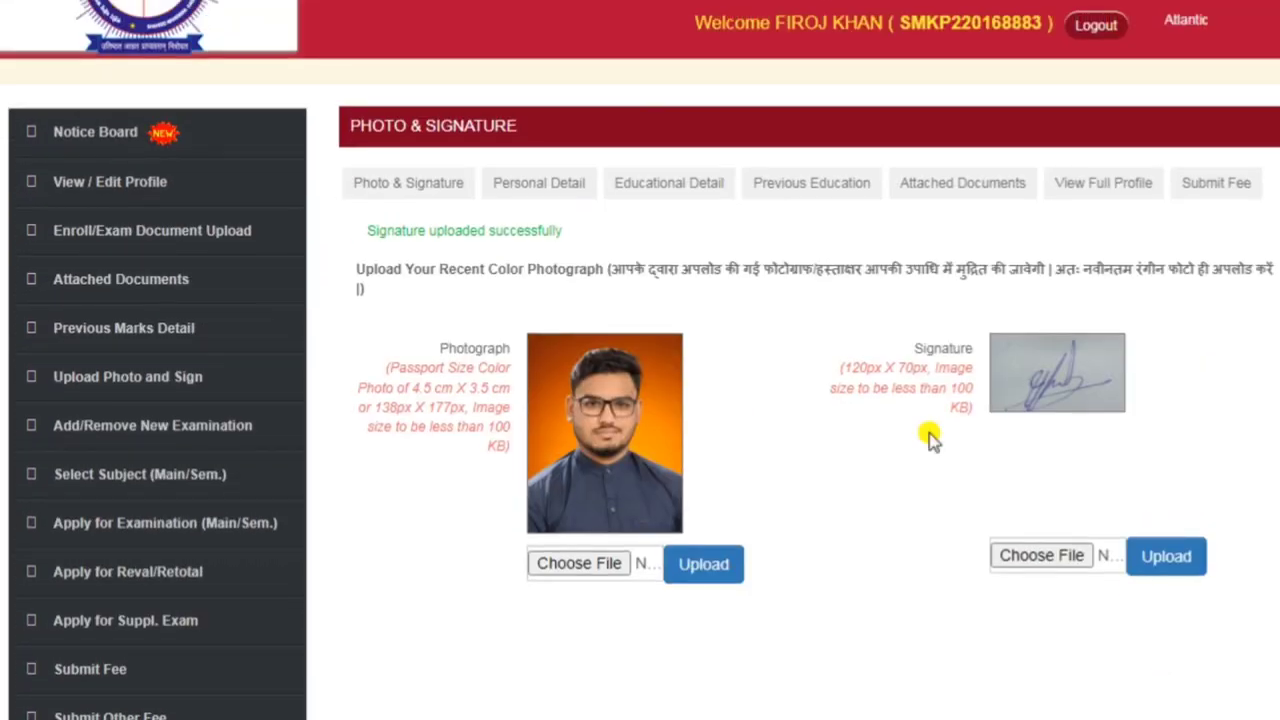
{"action": "left_click", "coordinate": [540, 185]}
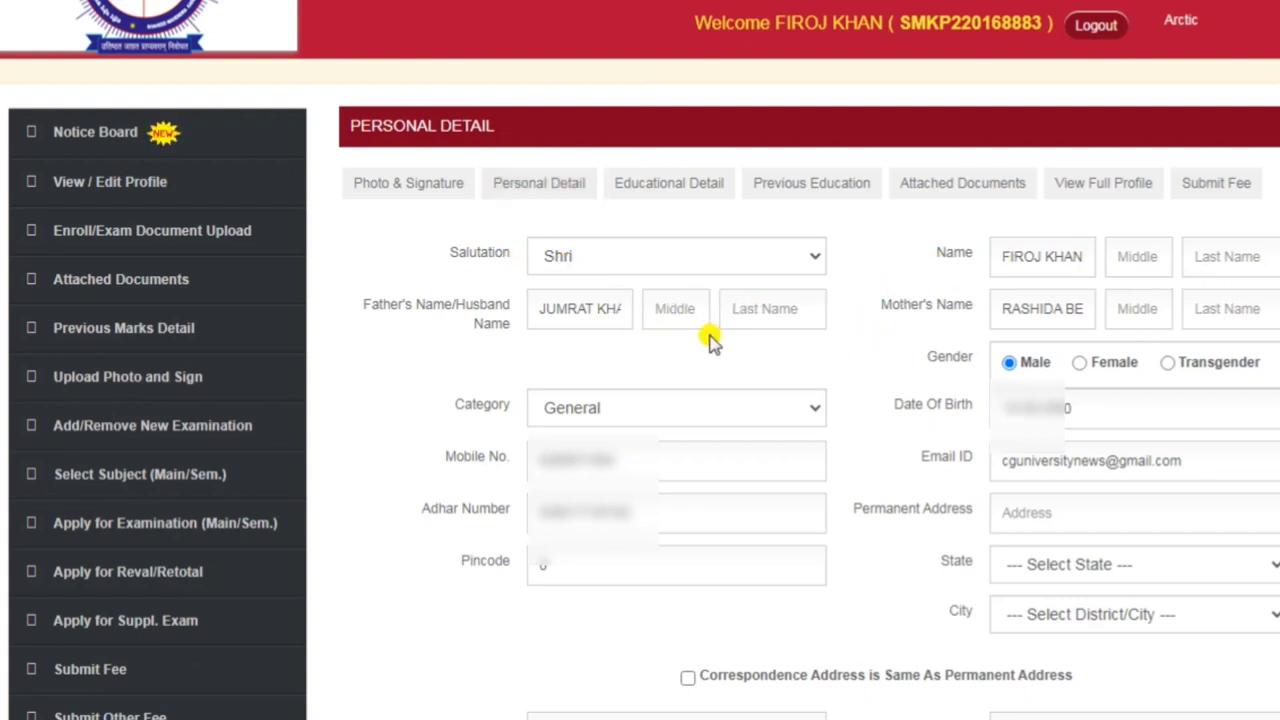
{"action": "double_click", "coordinate": [594, 305]}
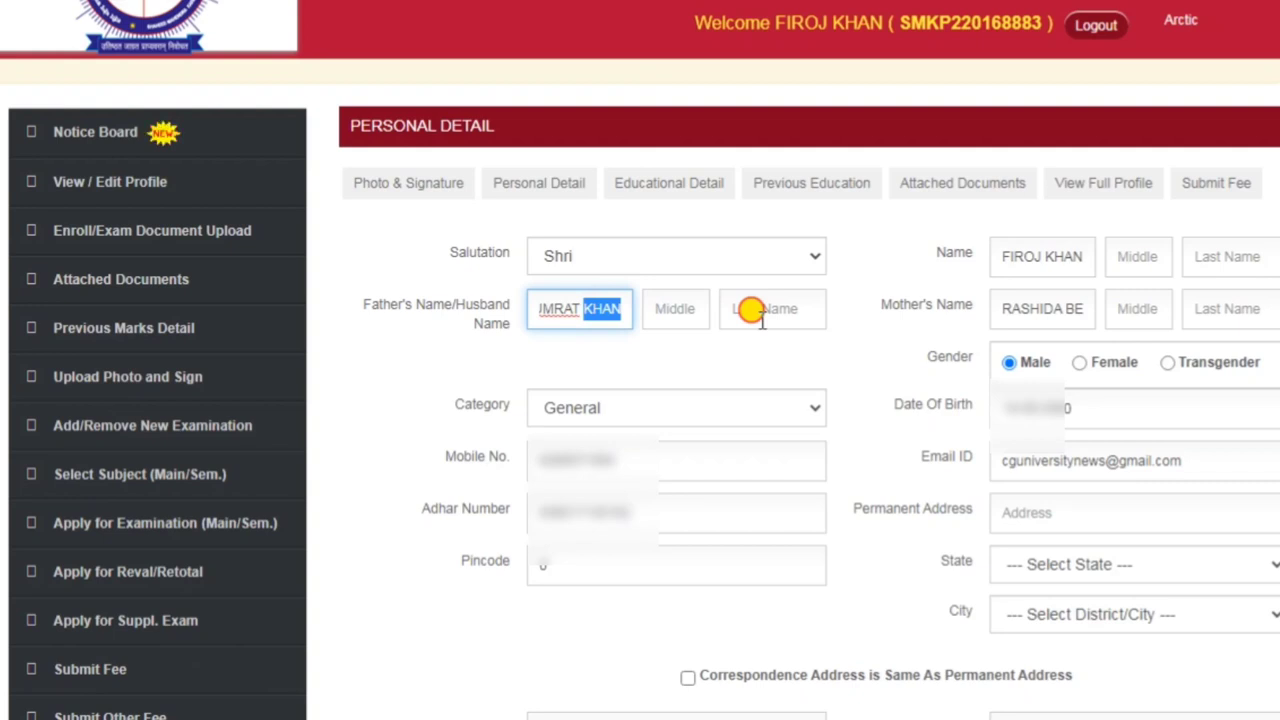
{"action": "key", "text": "BackSpace"}
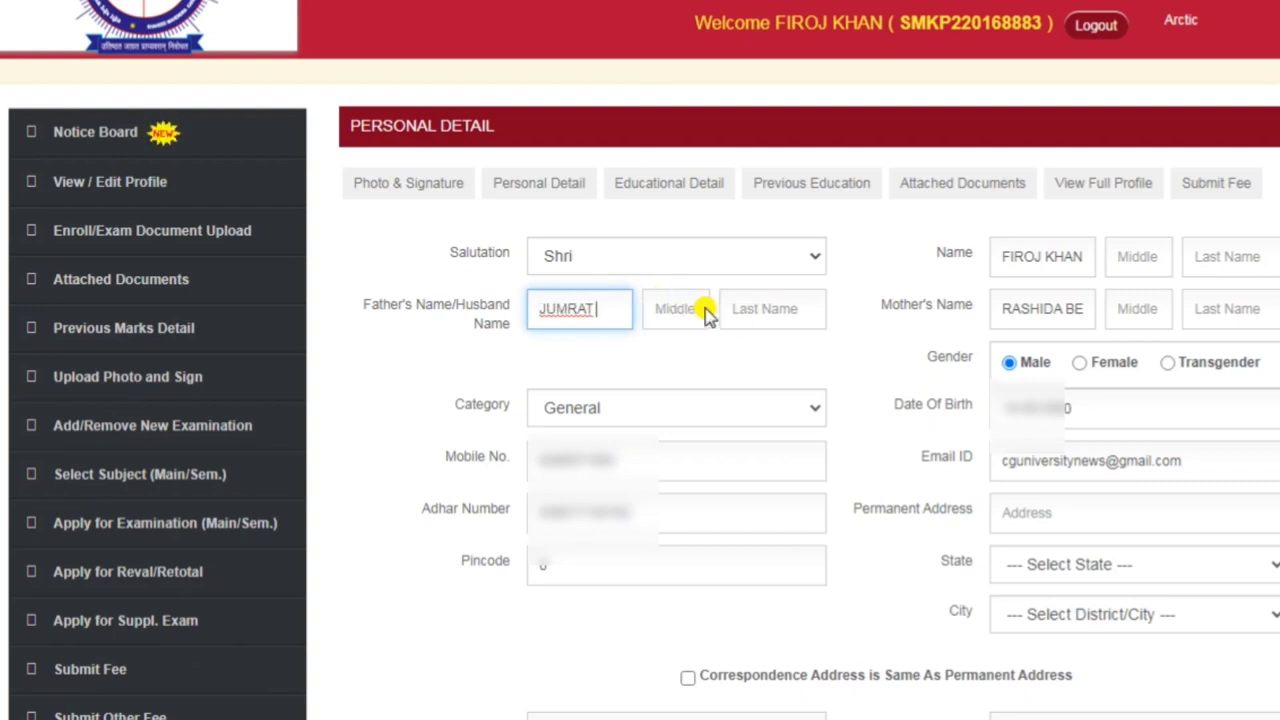
{"action": "left_click", "coordinate": [778, 308]}
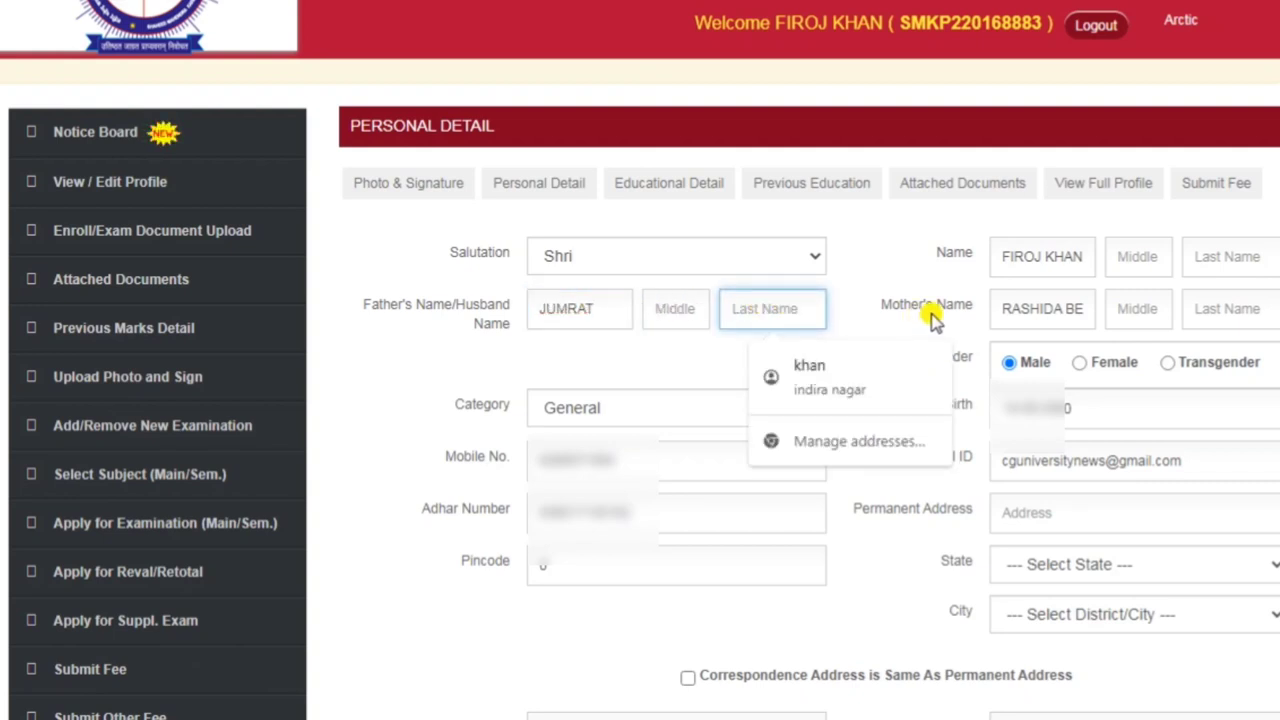
{"action": "type", "text": "KH"}
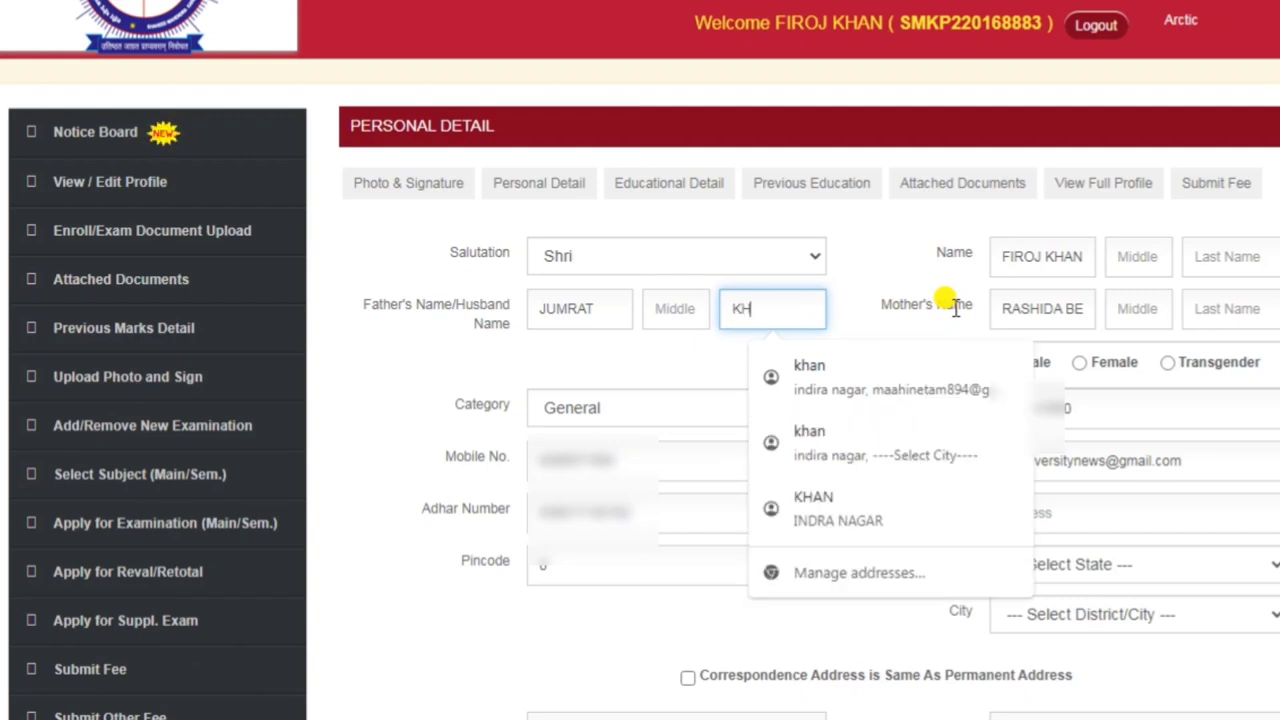